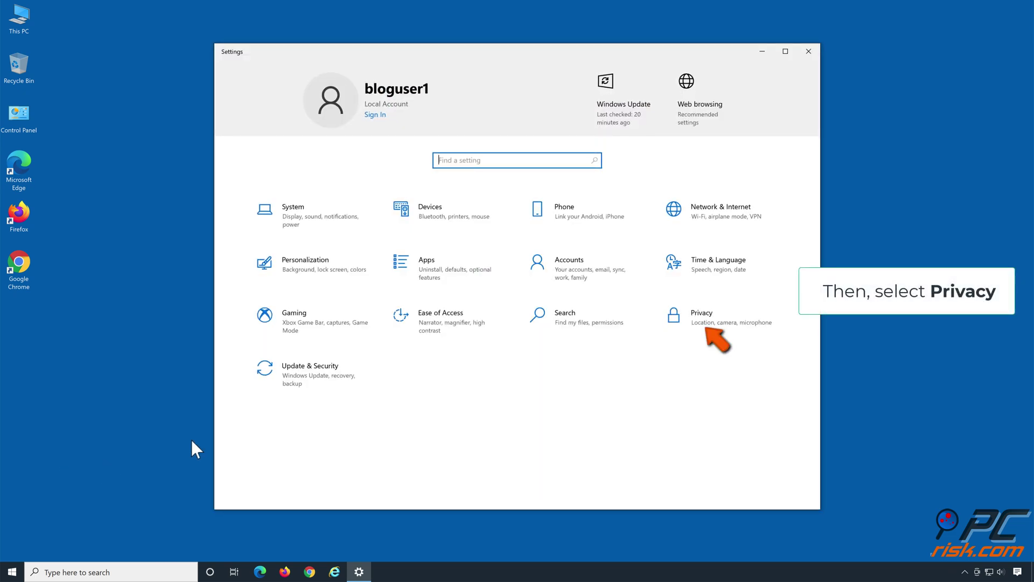
Under Privacy > Diagnostics & feedback, choose Required diagnostic data, then close Settings.
click(727, 322)
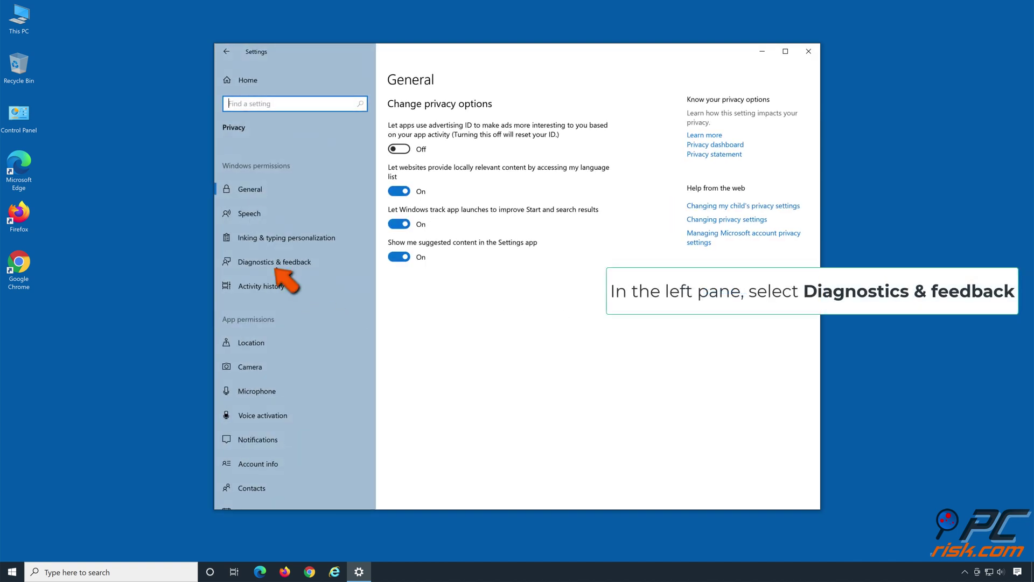
click(275, 263)
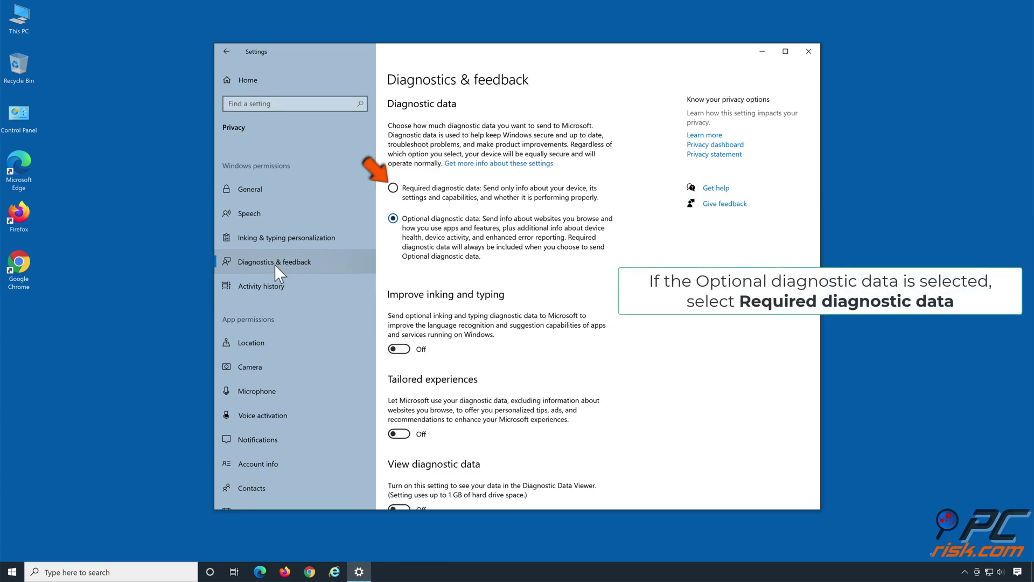
click(393, 188)
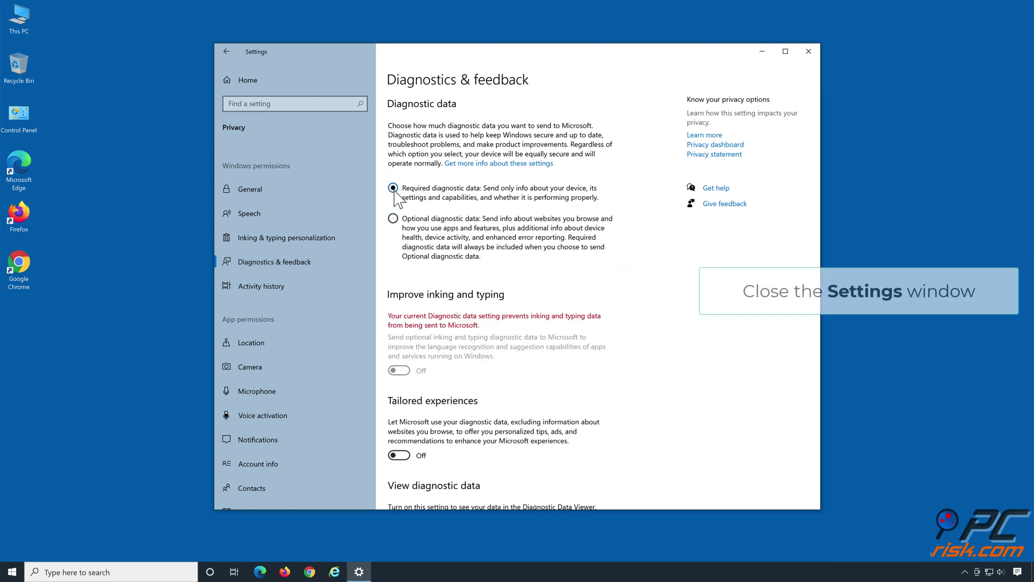
click(808, 52)
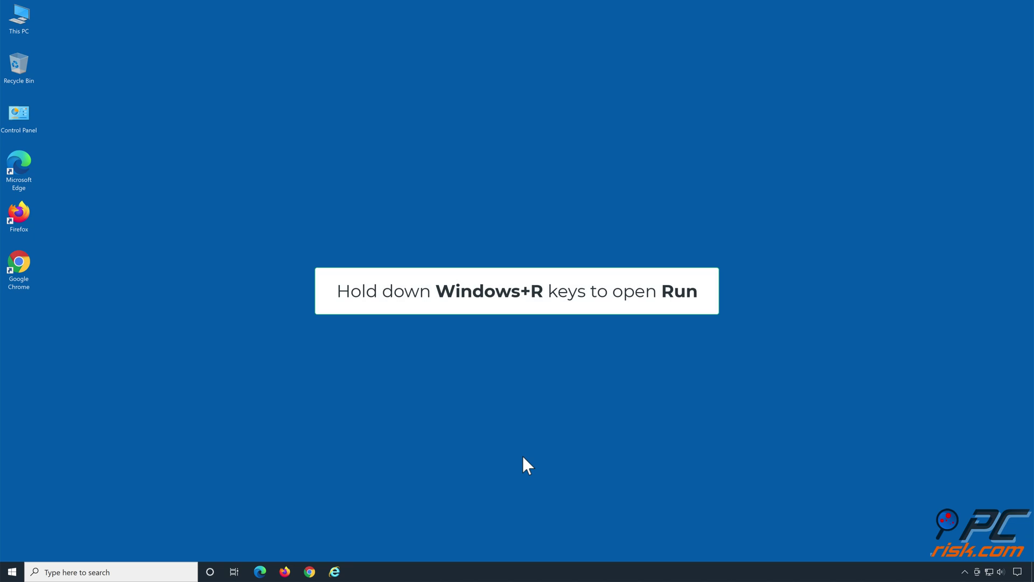
Run taskschd.msc from the Run dialog to open Task Scheduler.
key(super+r)
key(BackSpace)
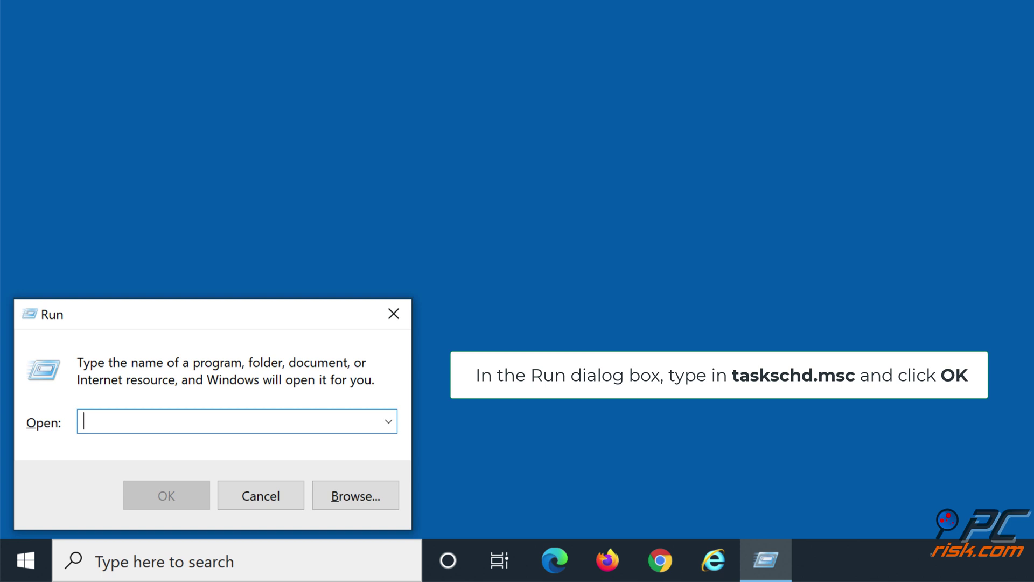
text(tasksch)
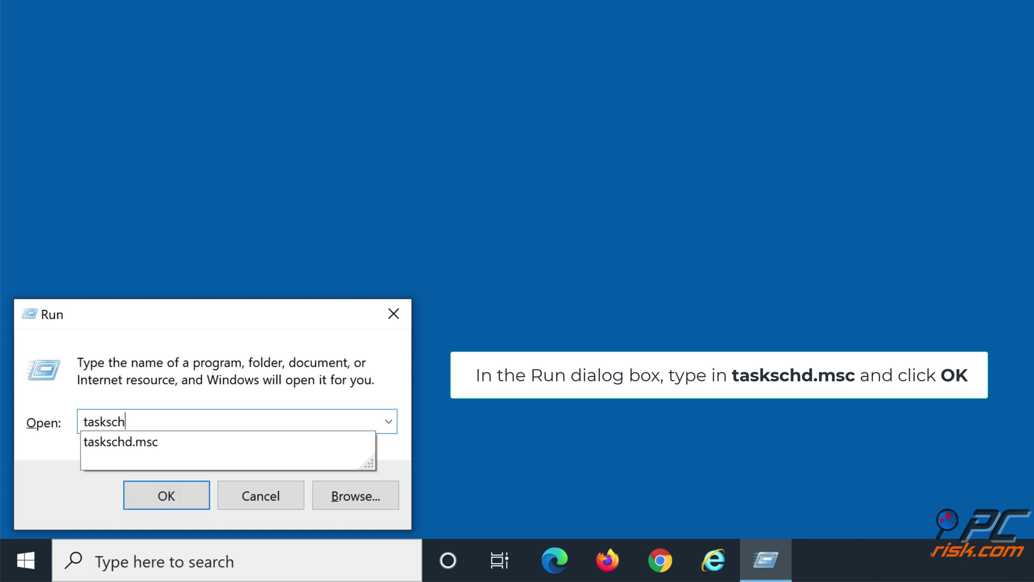
text(d.msc)
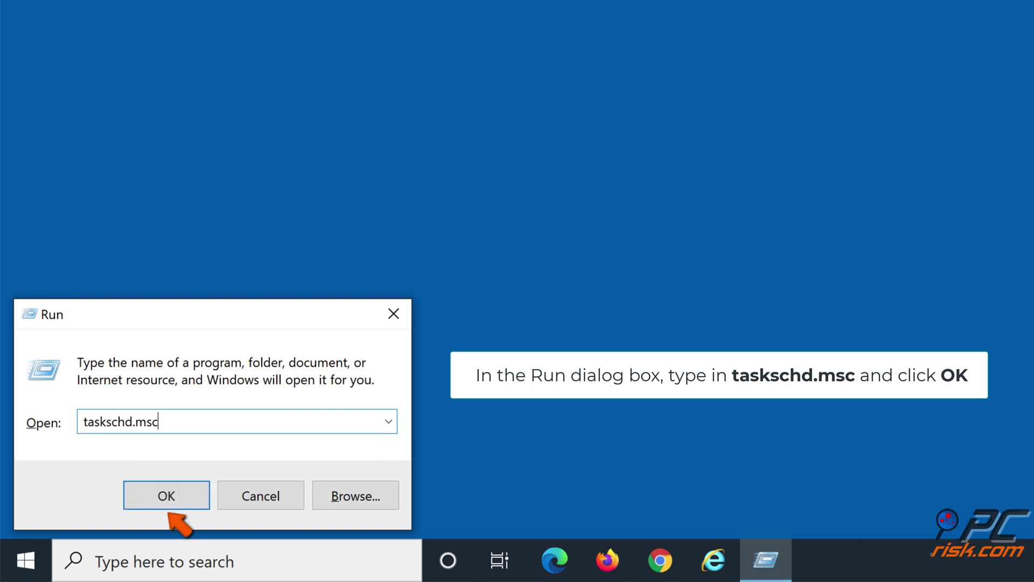
click(167, 499)
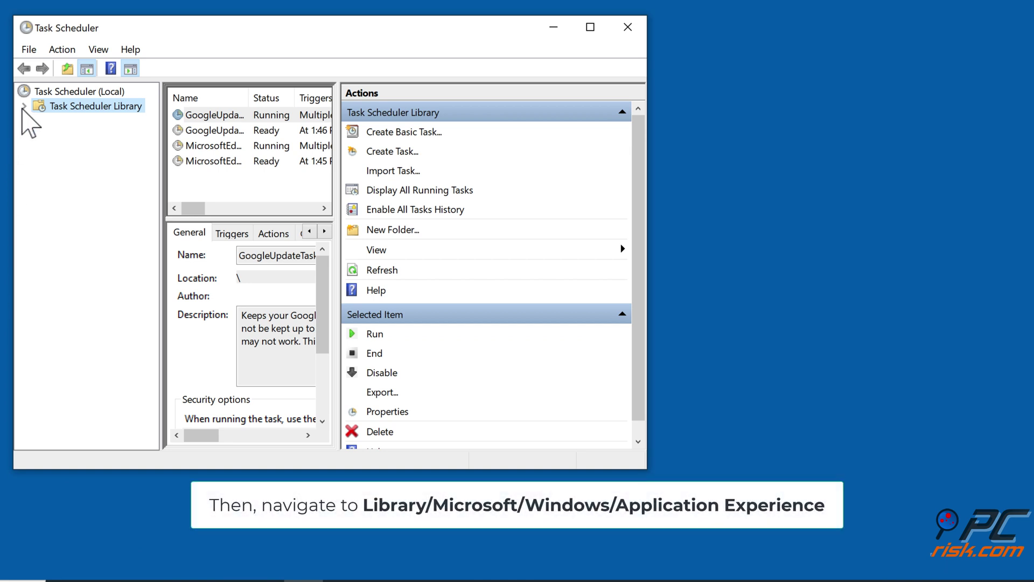
Disable the Microsoft Compatibility Appraiser task in Task Scheduler Library\Microsoft\Windows\Application Experience.
click(25, 107)
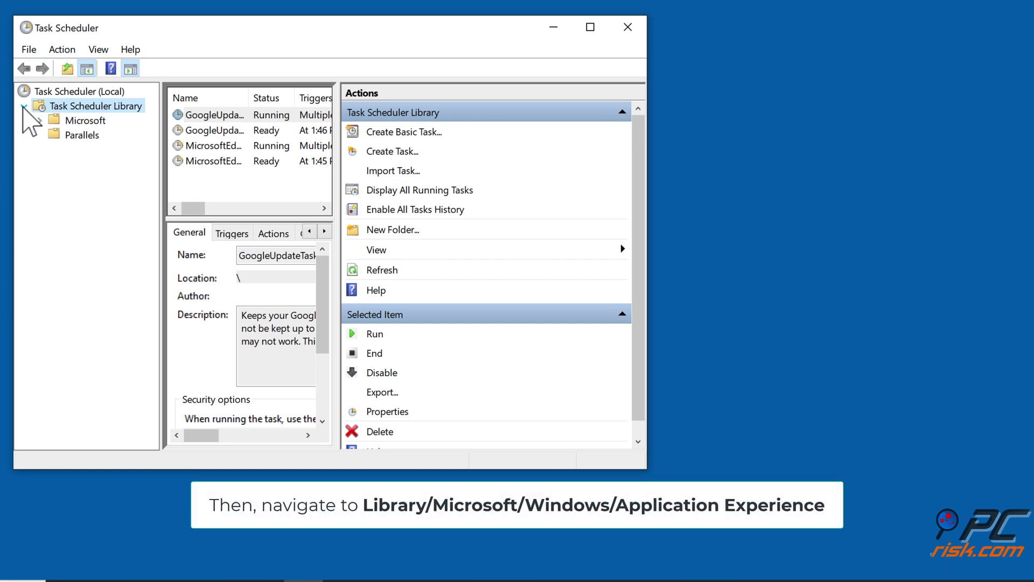
click(39, 121)
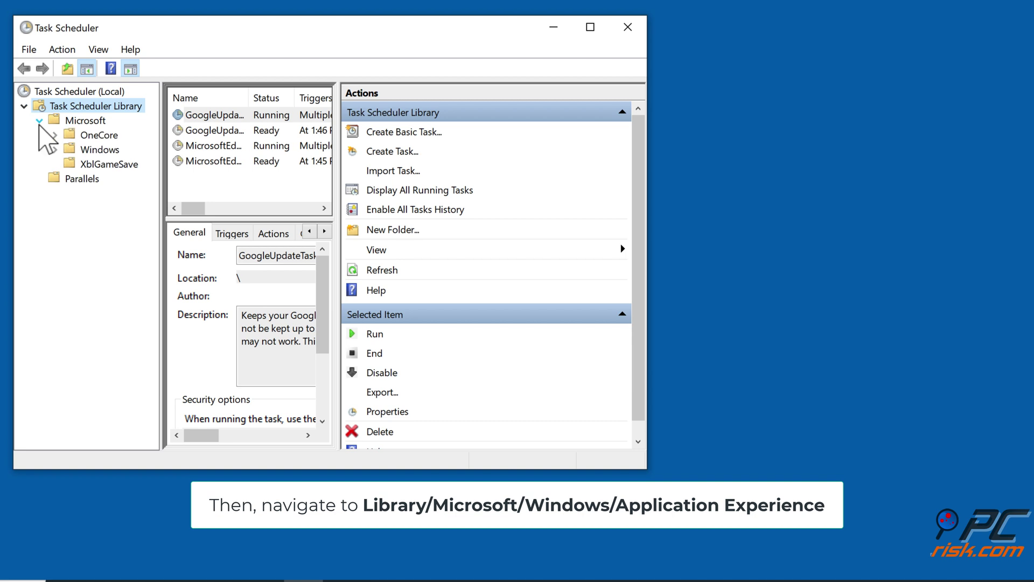
click(55, 150)
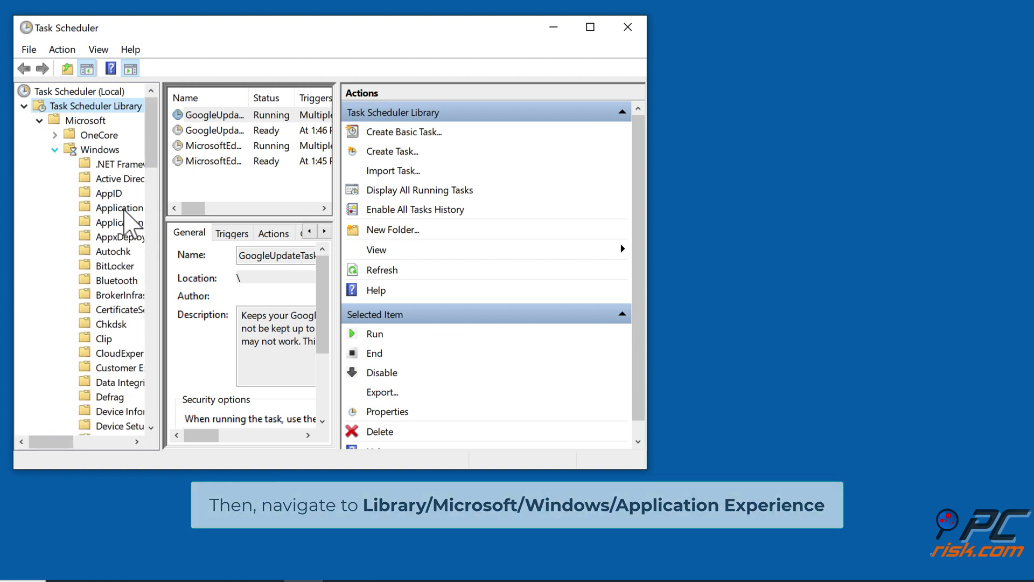
click(124, 209)
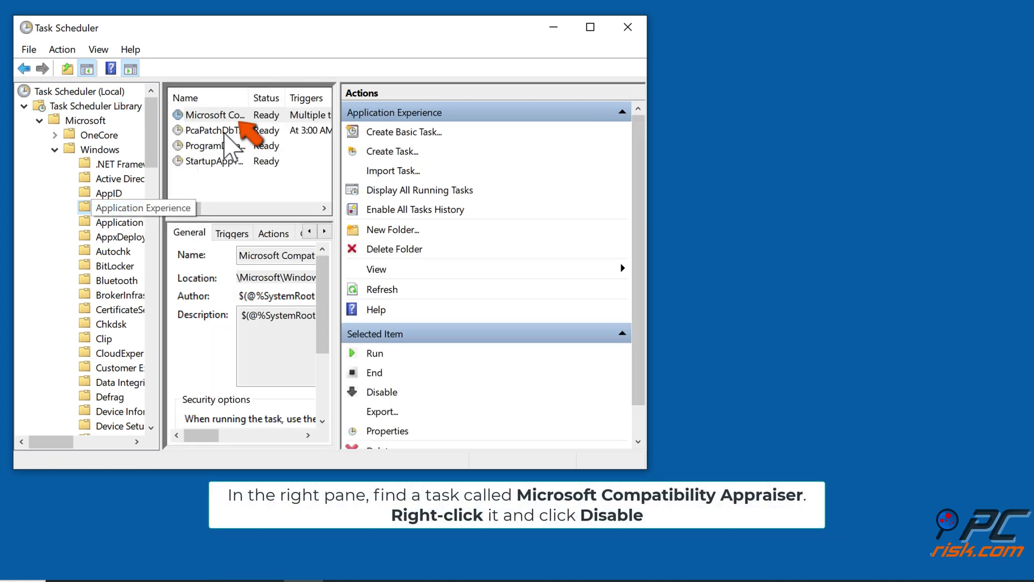
right_click(238, 117)
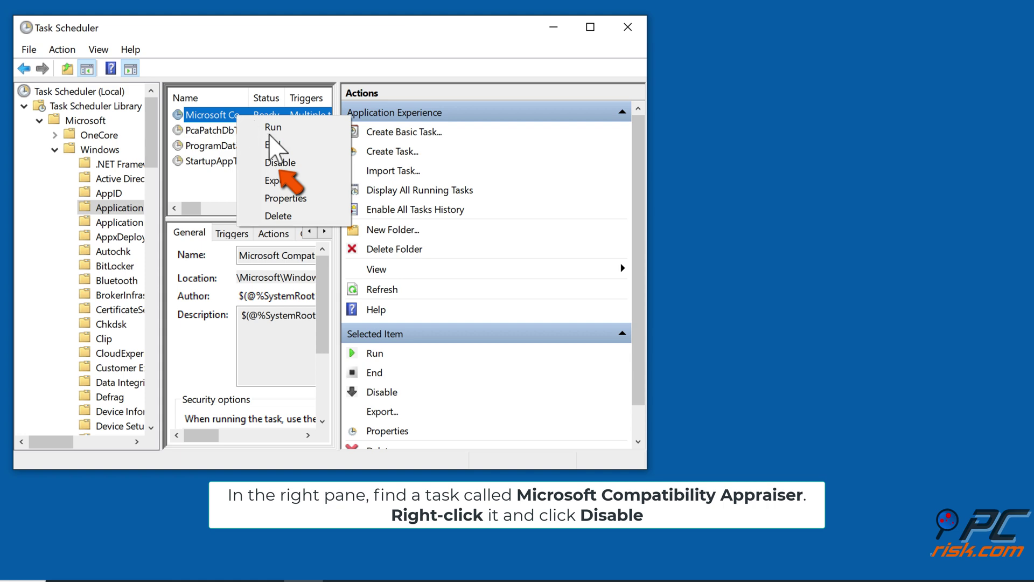
click(301, 163)
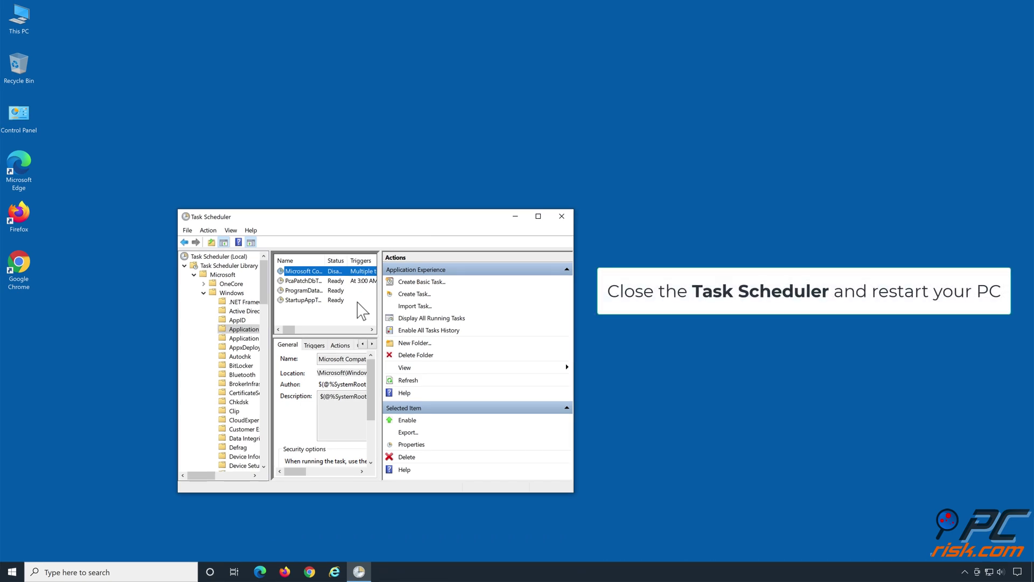
Close Task Scheduler and restart the computer from the Start menu's Power options.
click(562, 215)
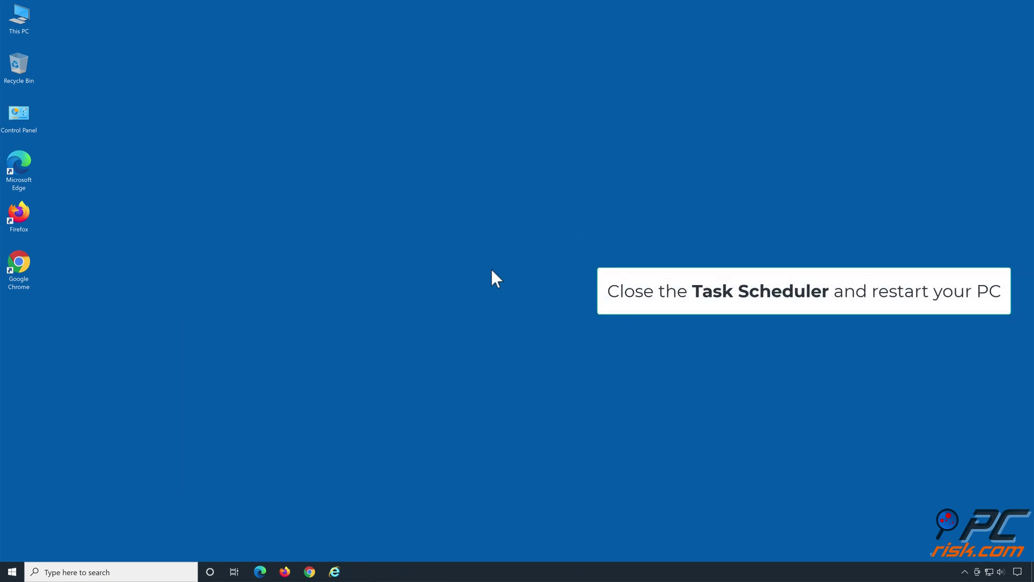
click(16, 573)
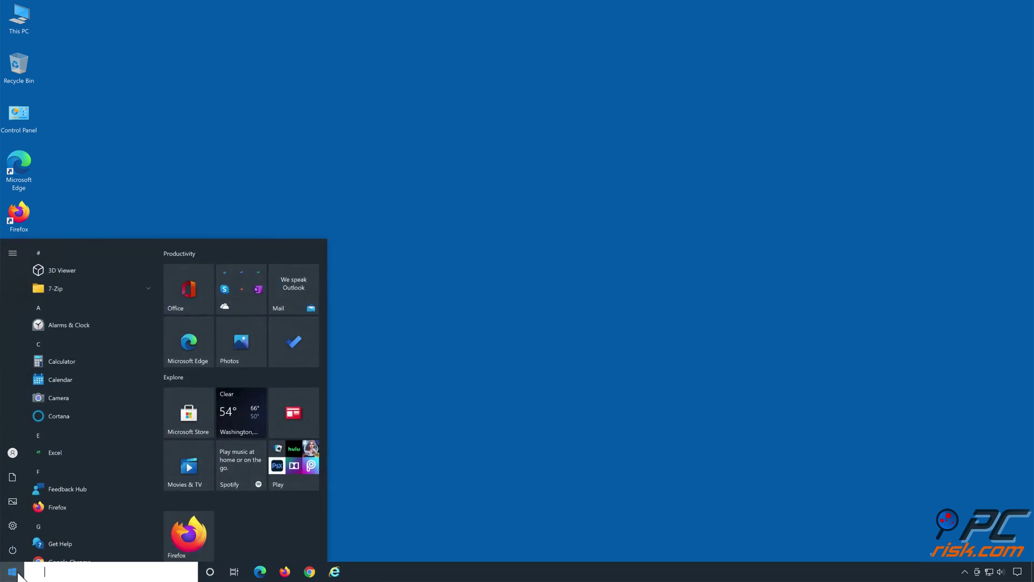
click(15, 551)
click(46, 525)
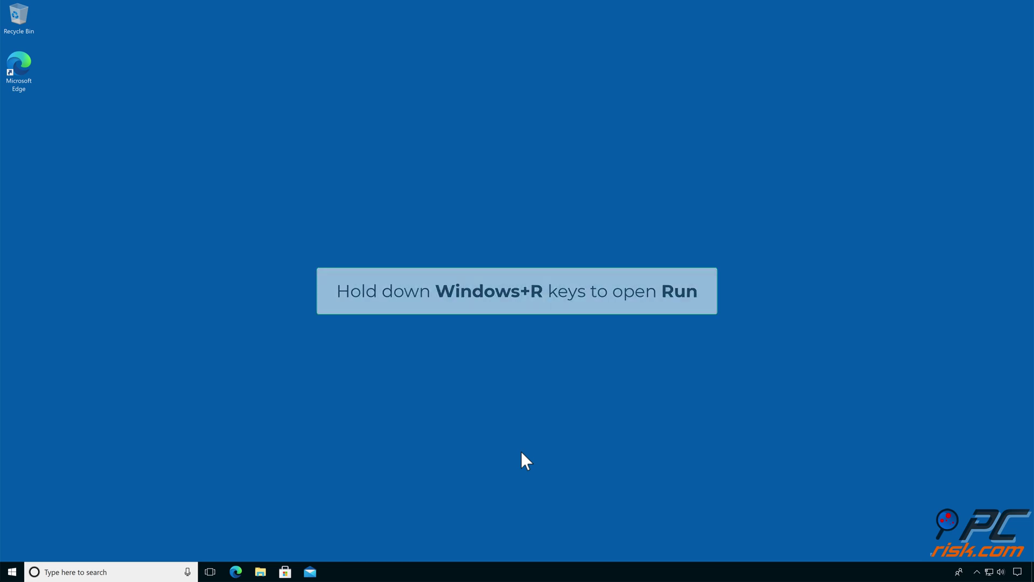
Run gpedit.msc from the Run dialog to open the Local Group Policy Editor.
key(super+r)
key(BackSpace)
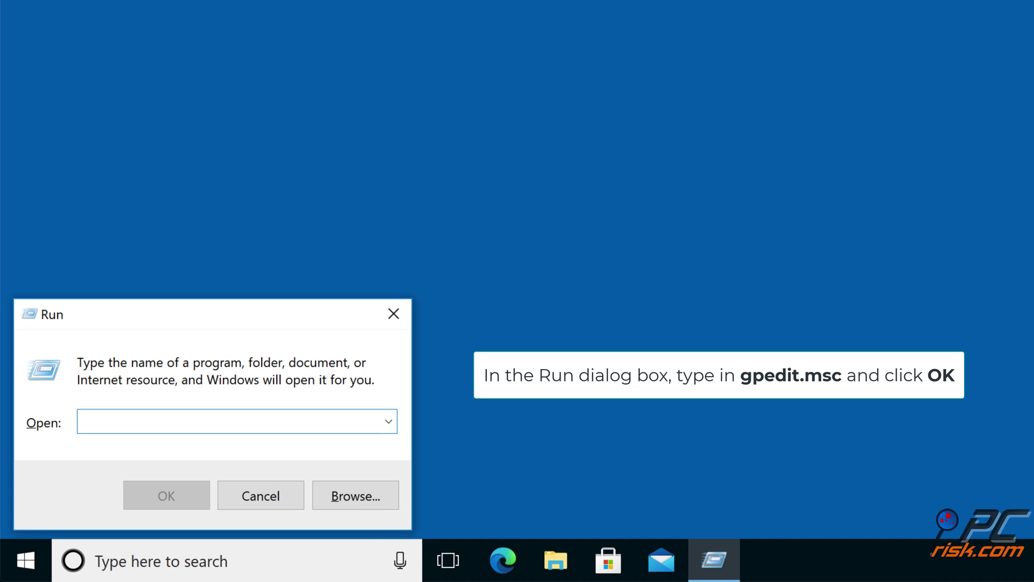
text(gp)
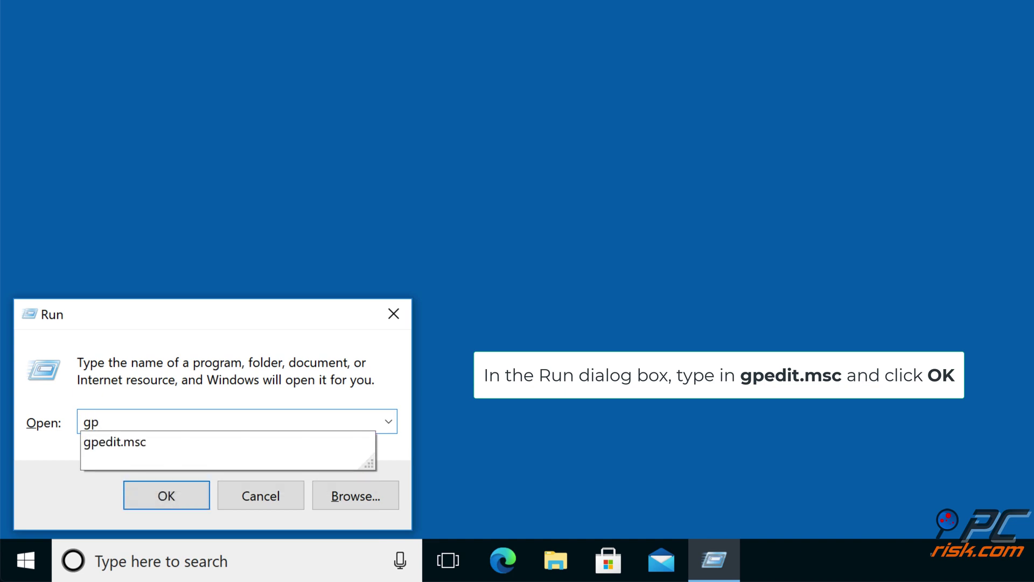
text(edit.msc)
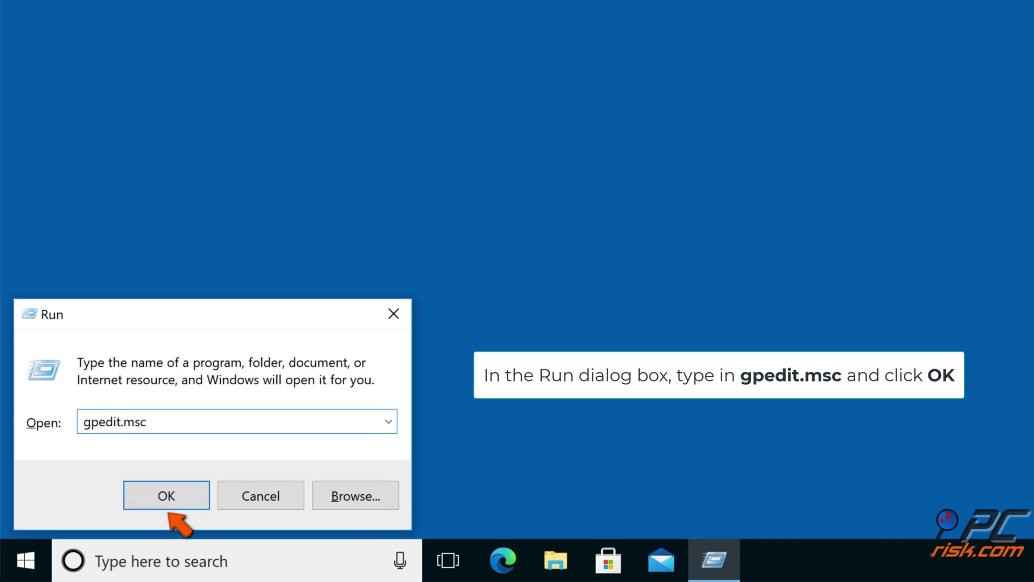
click(169, 508)
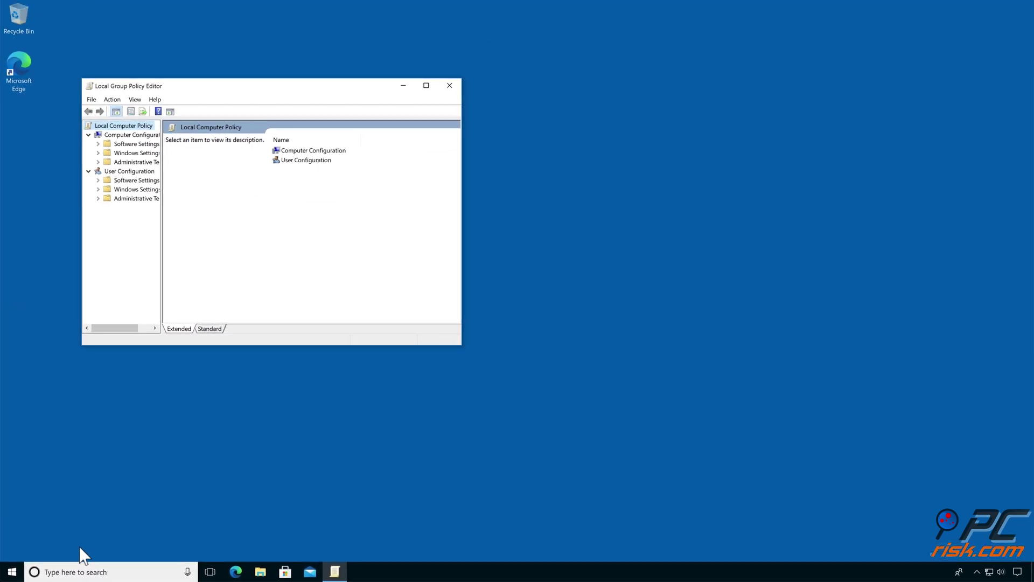
Open Allow Telemetry under Administrative Templates > Windows Components > Data Collection and Preview Builds.
drag(161, 252, 185, 253)
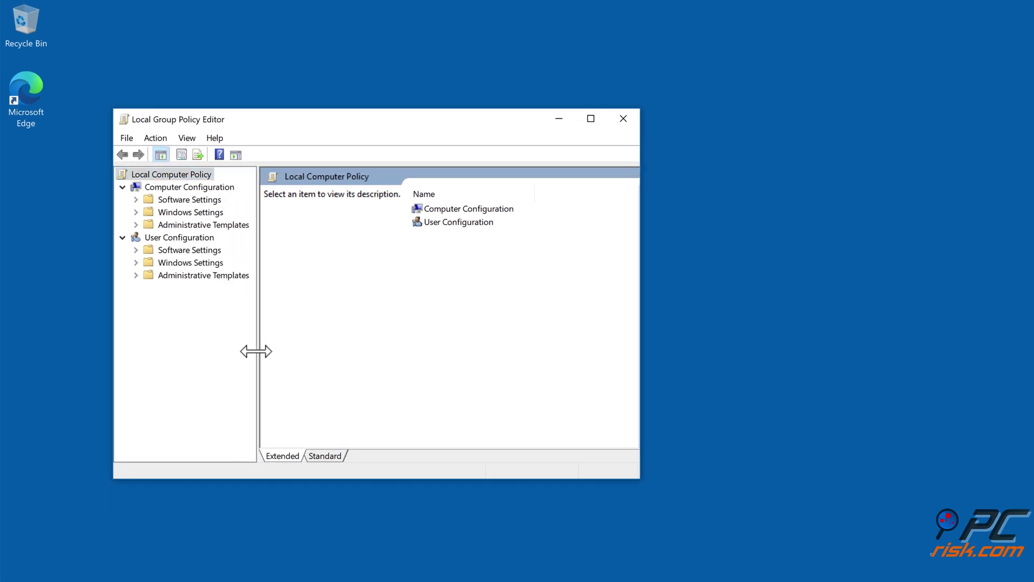
drag(256, 351, 278, 350)
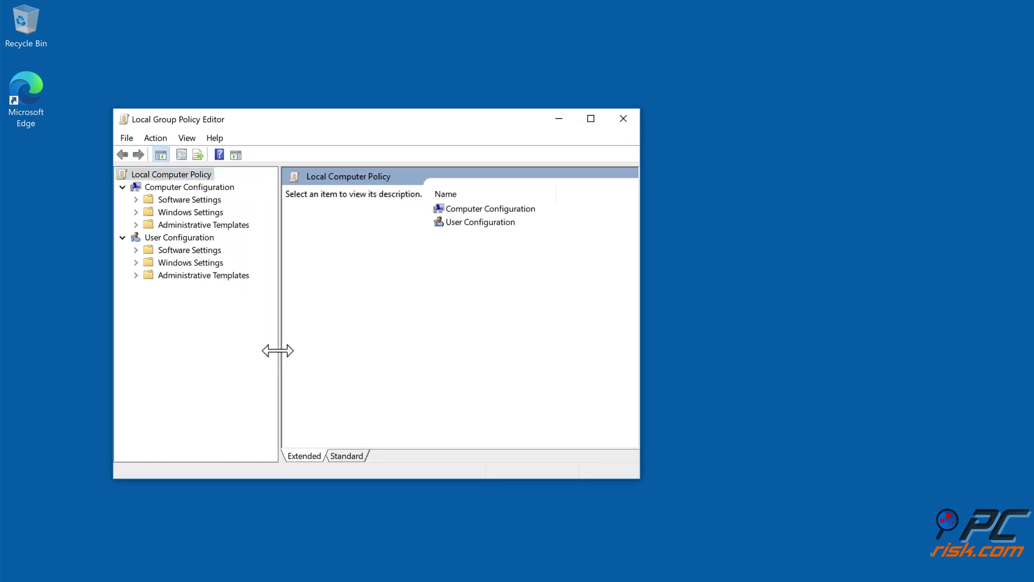
click(135, 226)
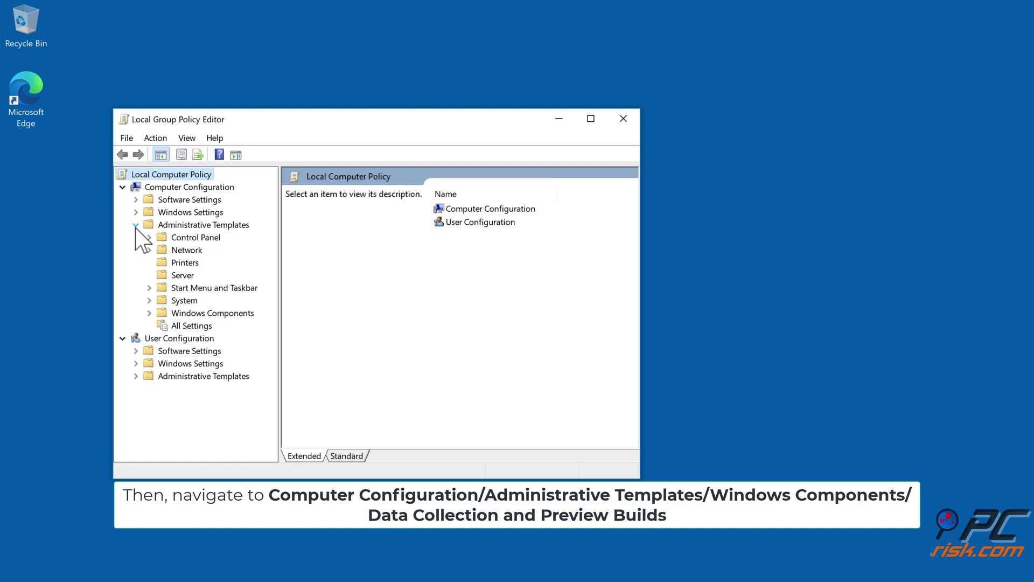
click(150, 313)
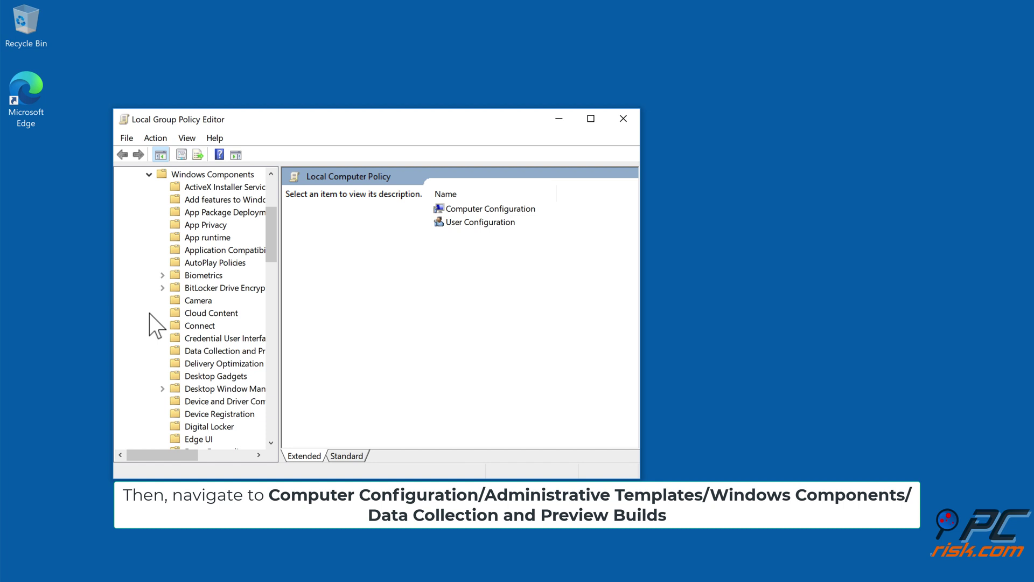
click(203, 351)
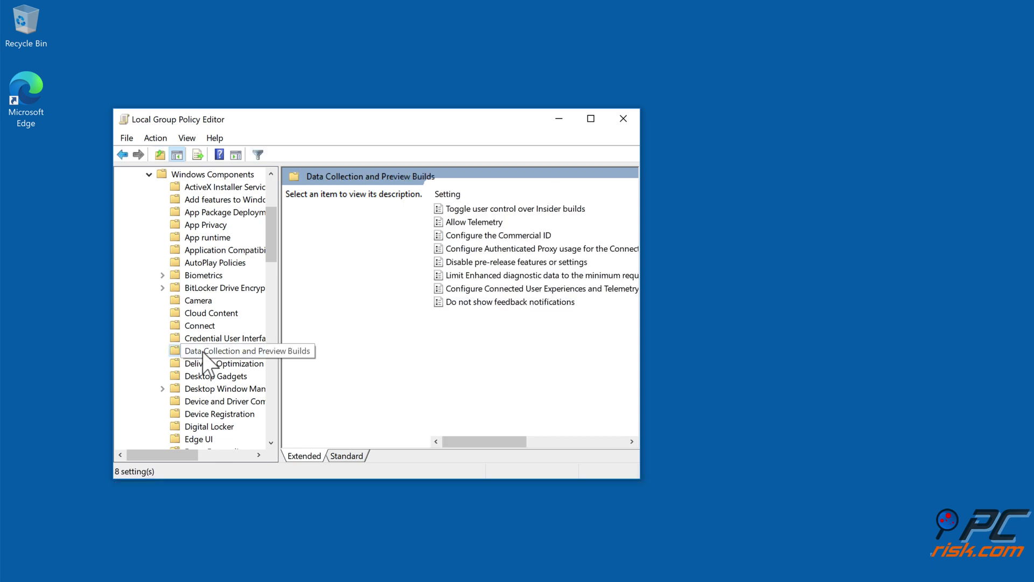
double_click(476, 225)
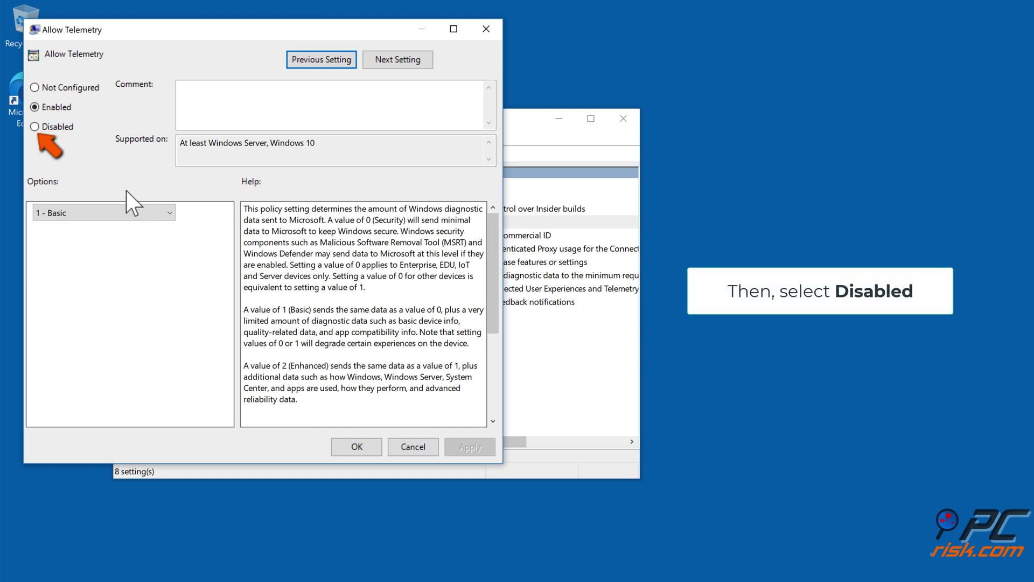
Switch the Allow Telemetry policy from Enabled to Disabled, apply it and confirm.
click(35, 127)
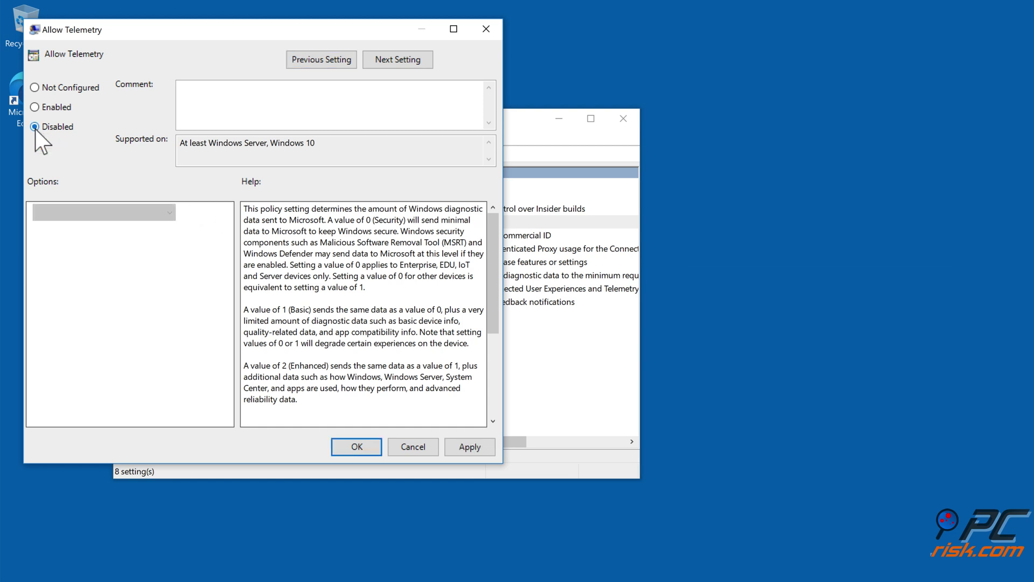
click(470, 448)
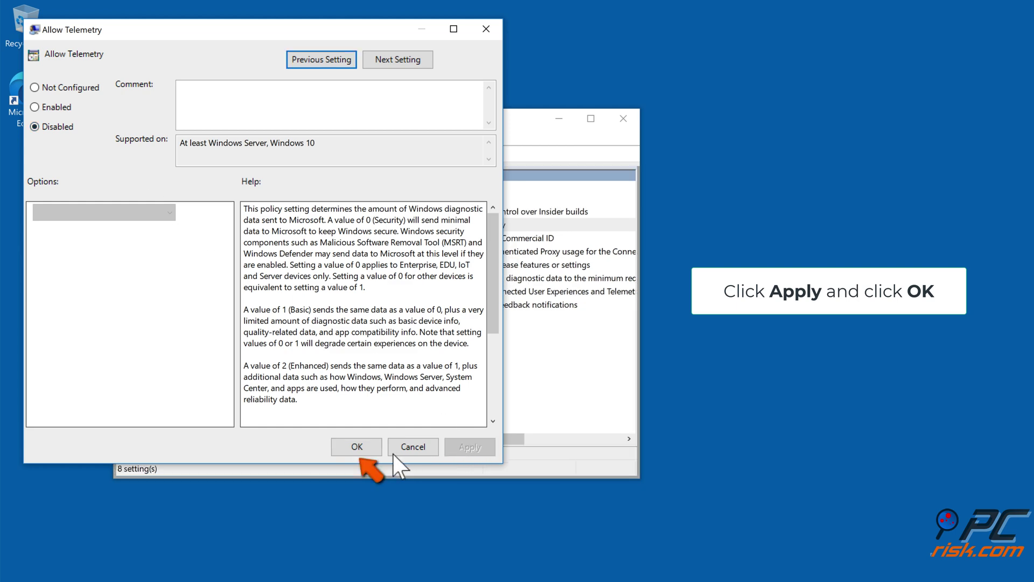
click(357, 448)
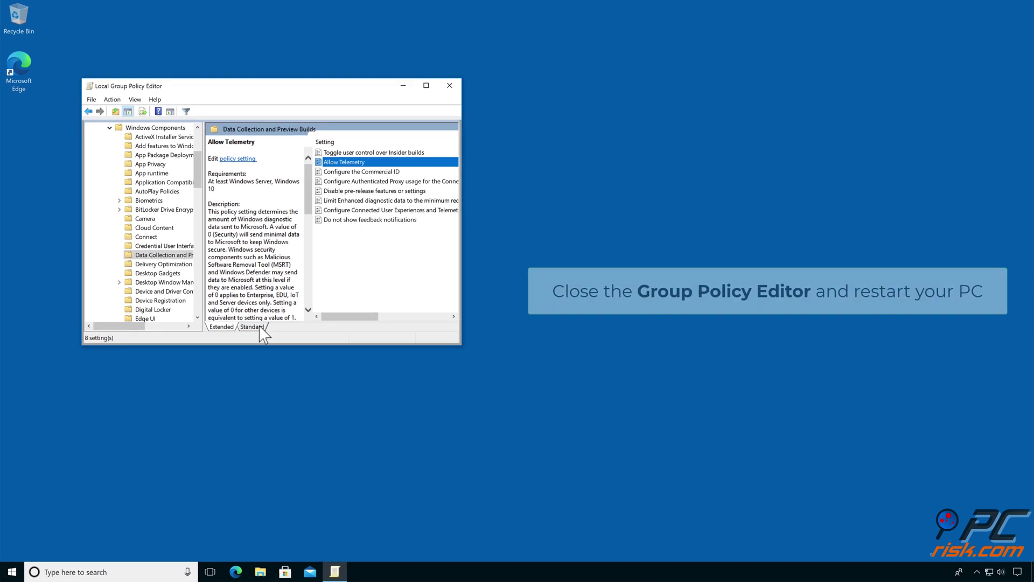
Close the Group Policy Editor and choose Update and restart from the Start menu.
click(449, 86)
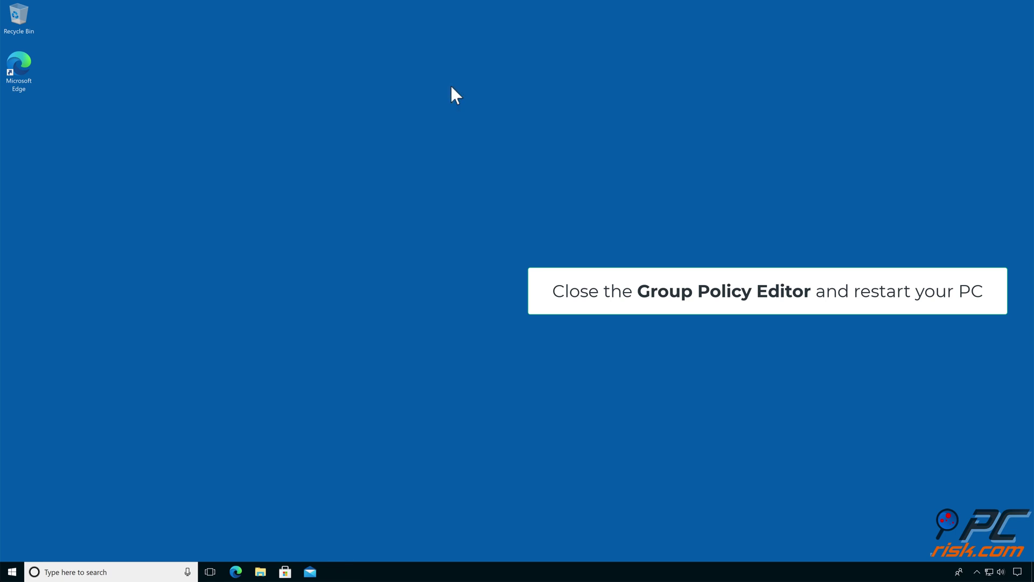
click(11, 563)
click(12, 550)
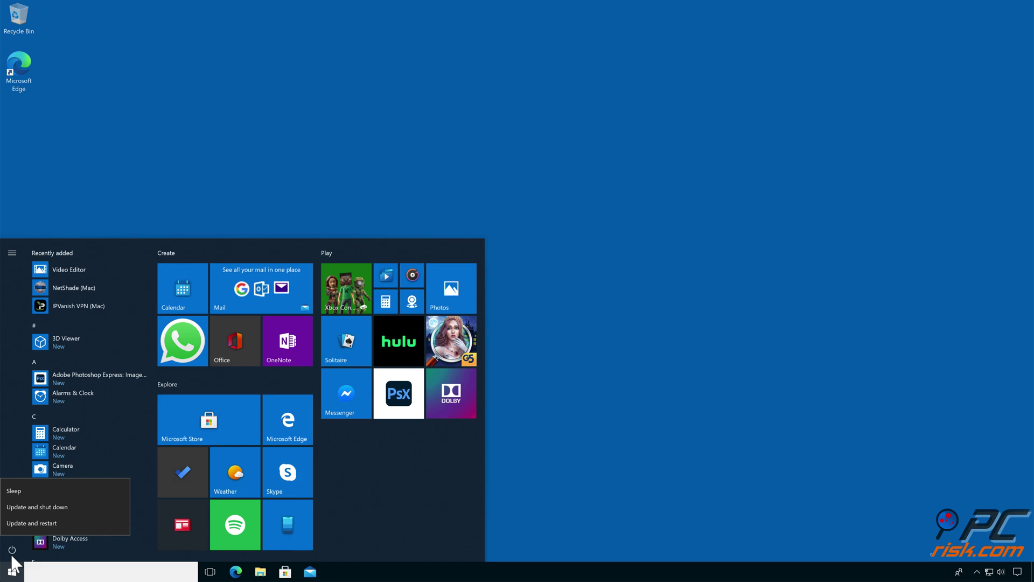
click(63, 523)
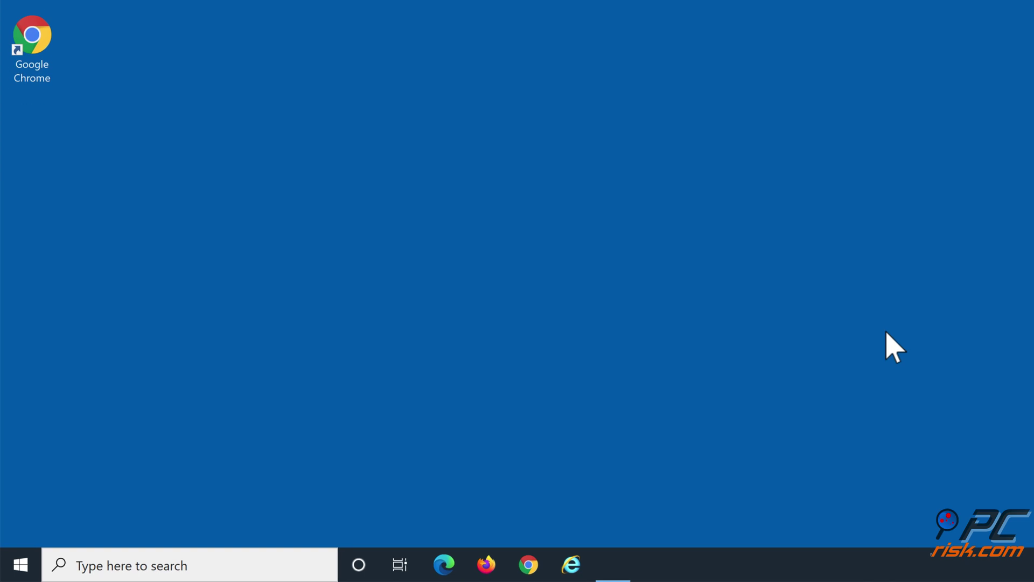
Run regedit from the Run dialog to open Registry Editor.
key(super+r)
text(re)
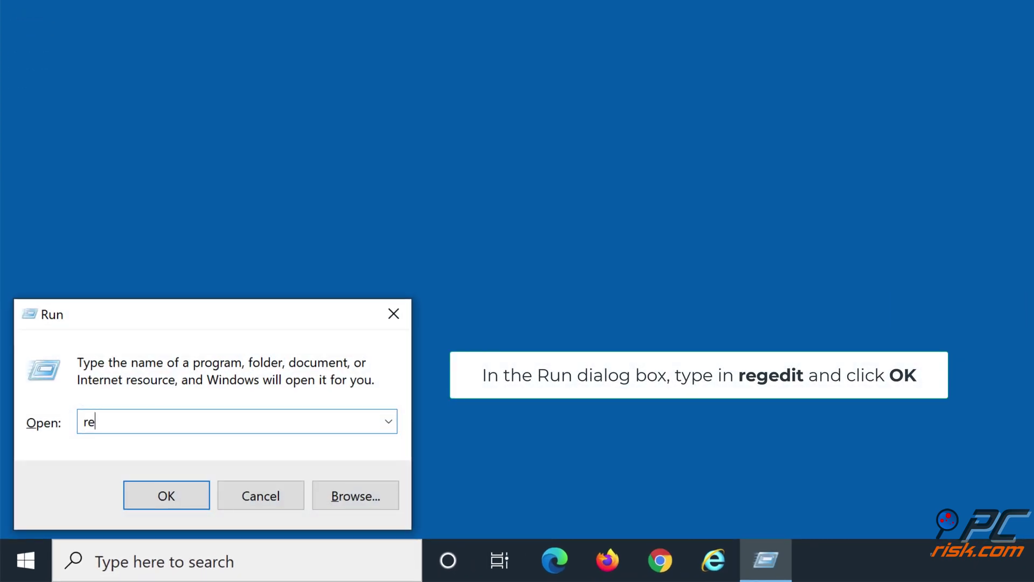
text(gedit)
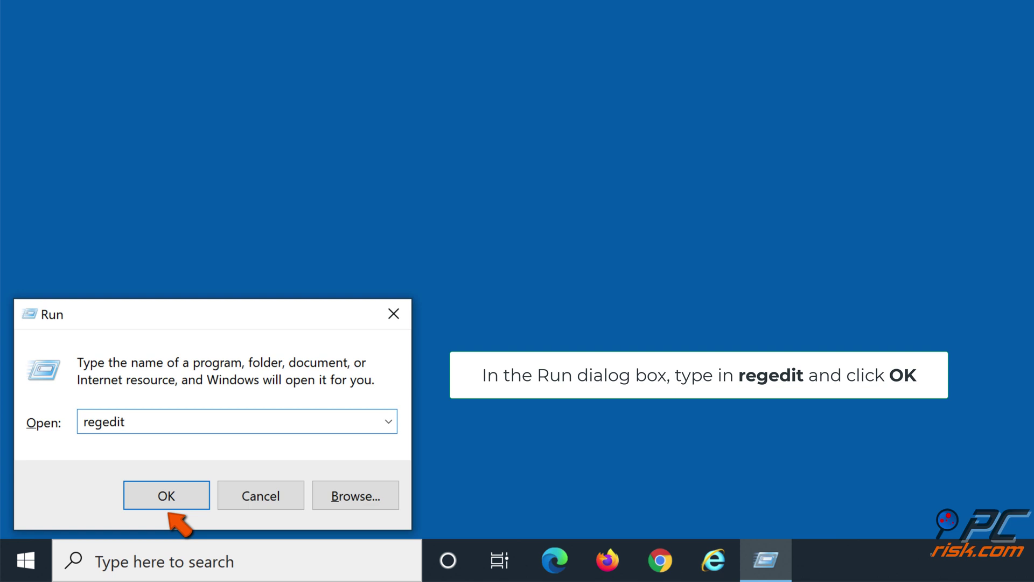
click(172, 499)
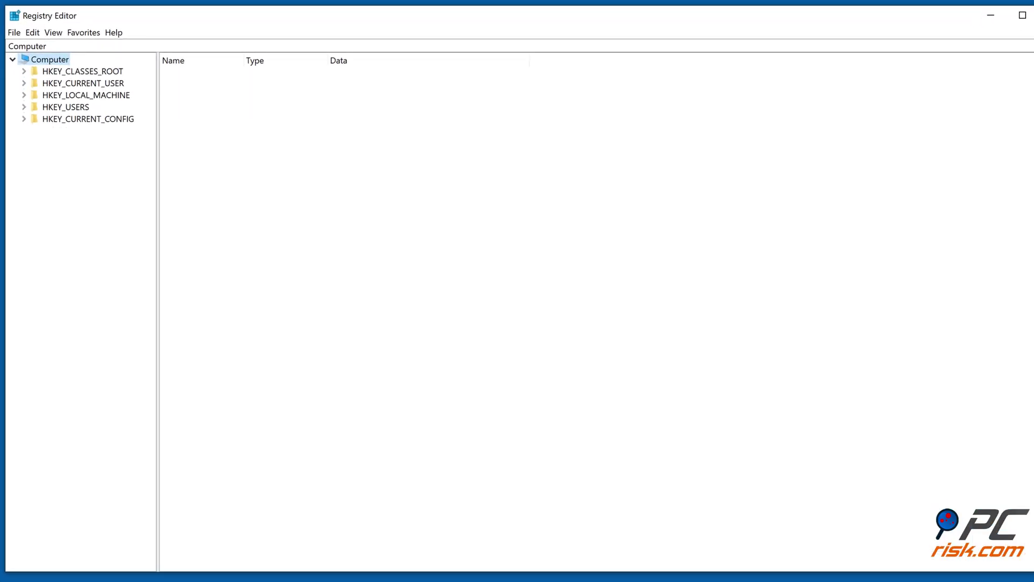
Navigate to HKEY_LOCAL_MACHINE\SOFTWARE\Policies\Microsoft\Windows\DataCollection in the registry tree.
click(23, 95)
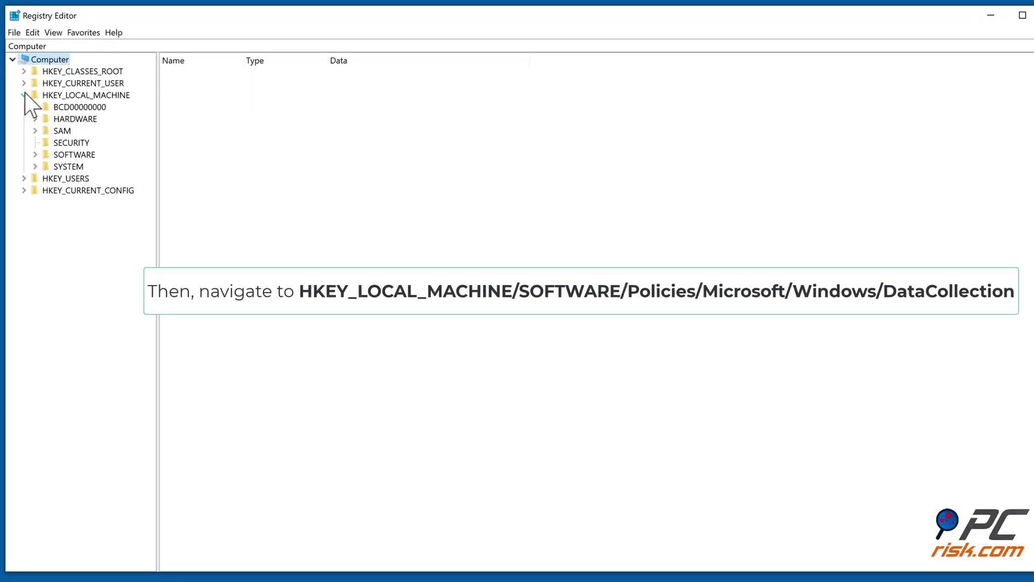
click(35, 155)
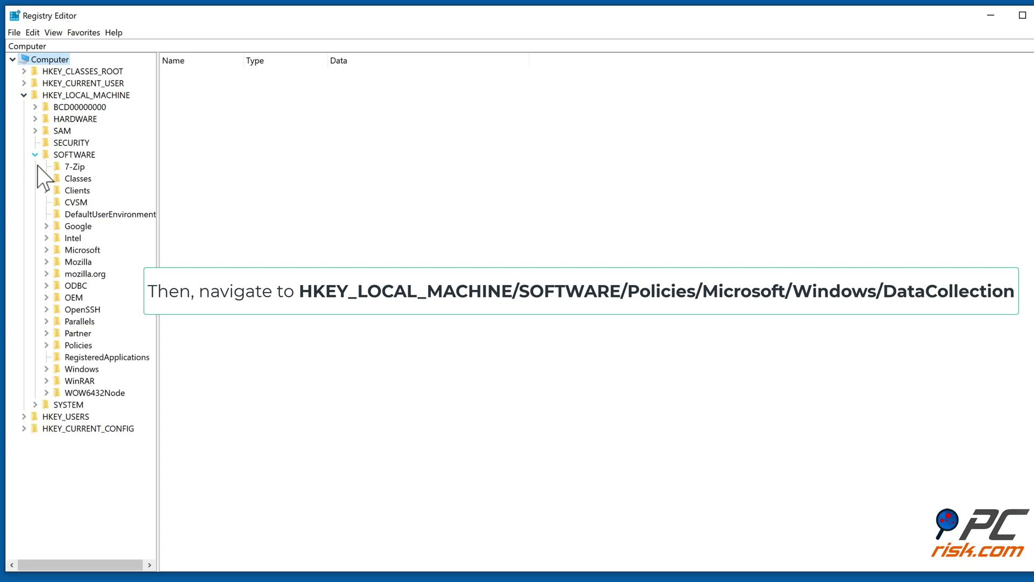
click(47, 345)
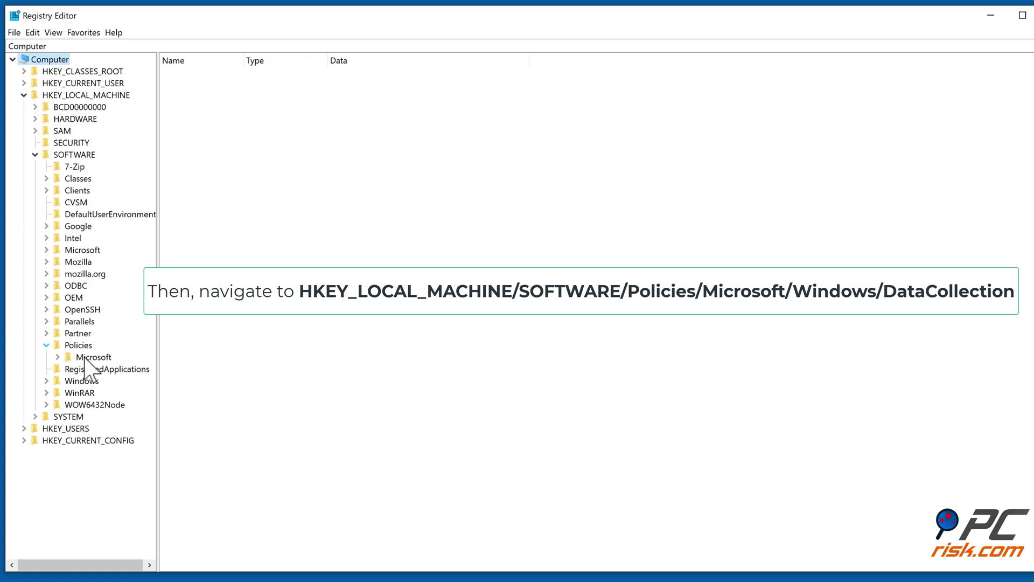
click(92, 360)
click(57, 356)
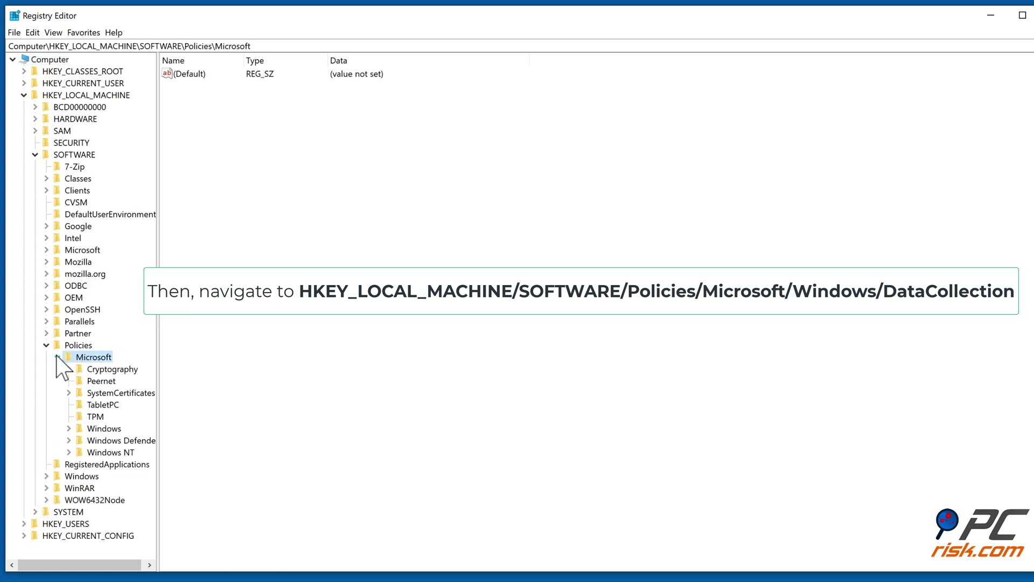
click(69, 429)
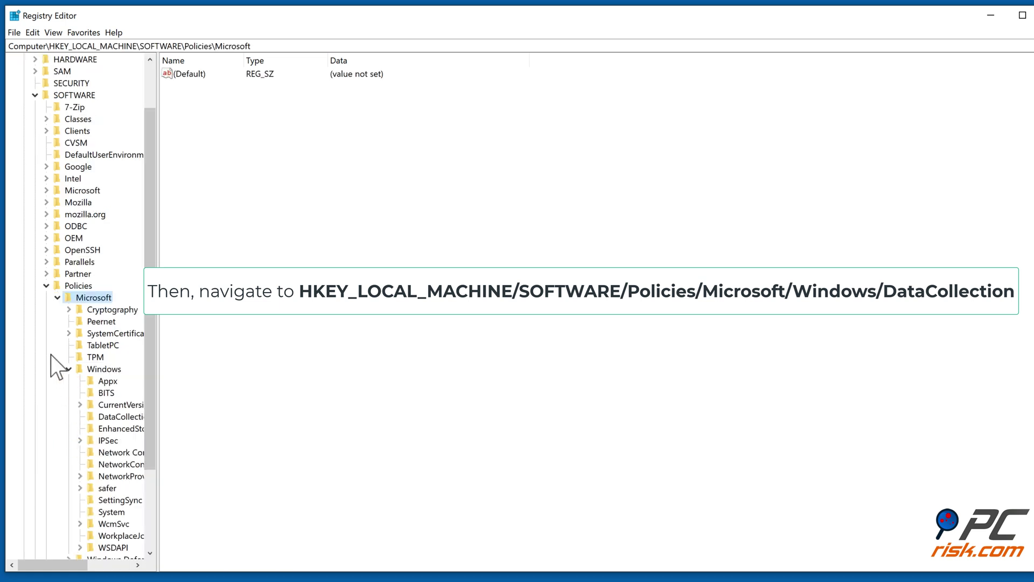
scroll(51, 354, down, 3)
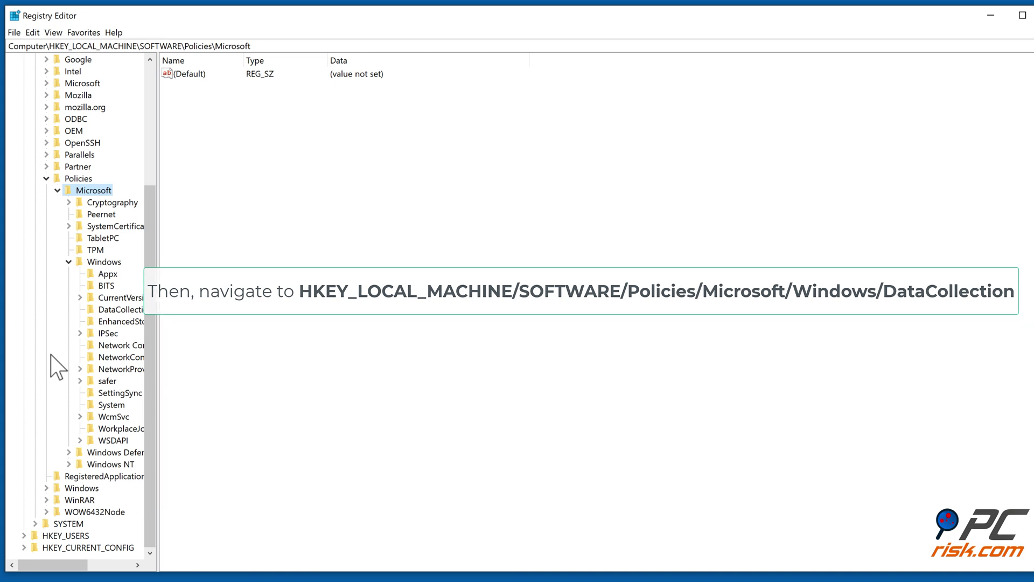
click(120, 310)
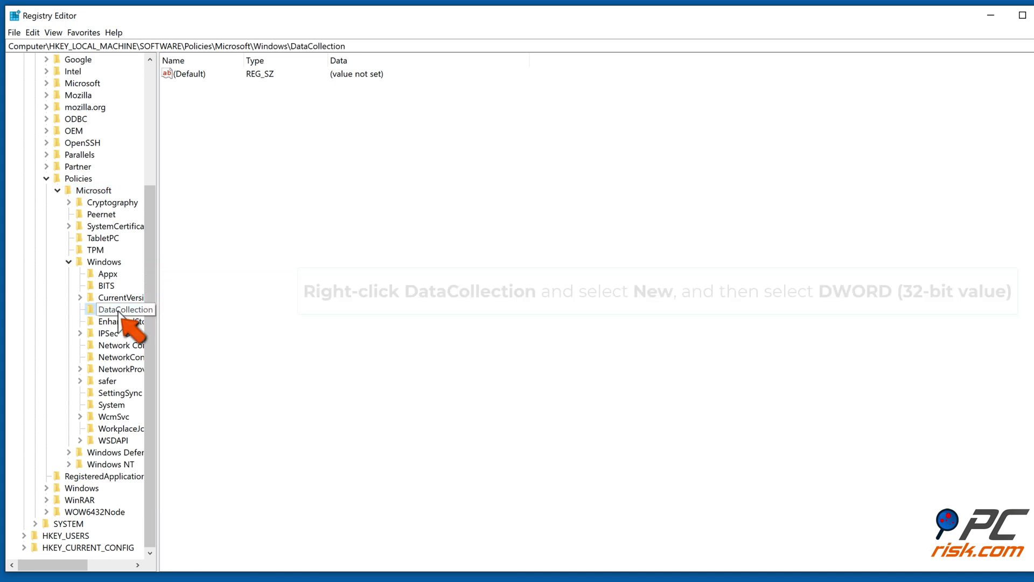
Create a new DWORD (32-bit) value named AllowTelemetry in the DataCollection key.
right_click(118, 311)
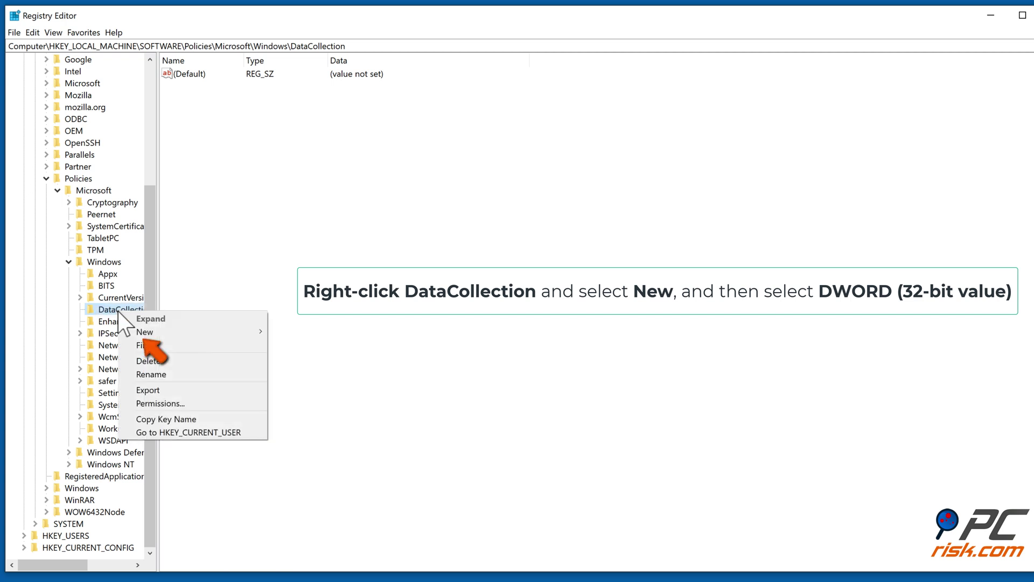
click(146, 332)
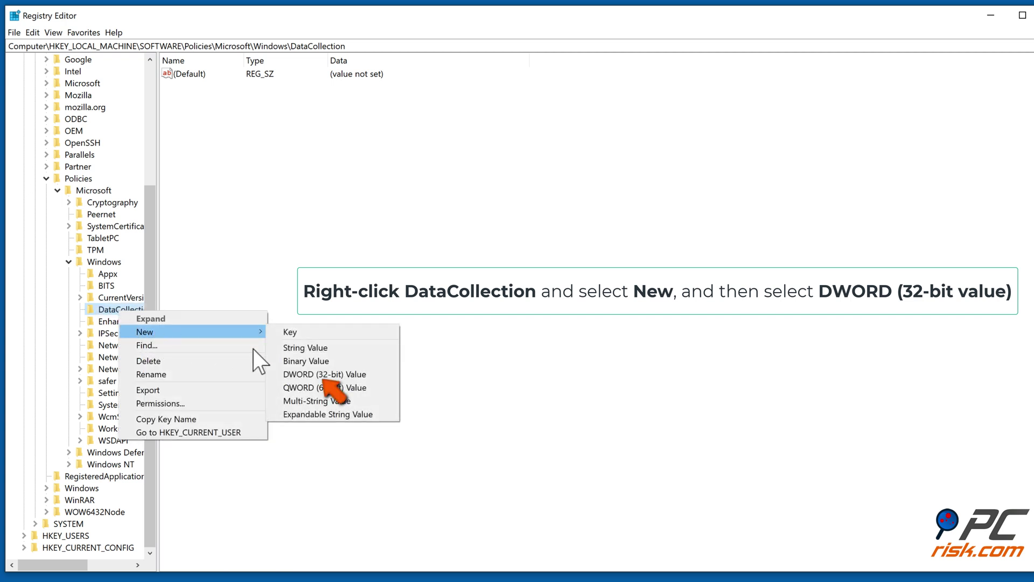
click(351, 377)
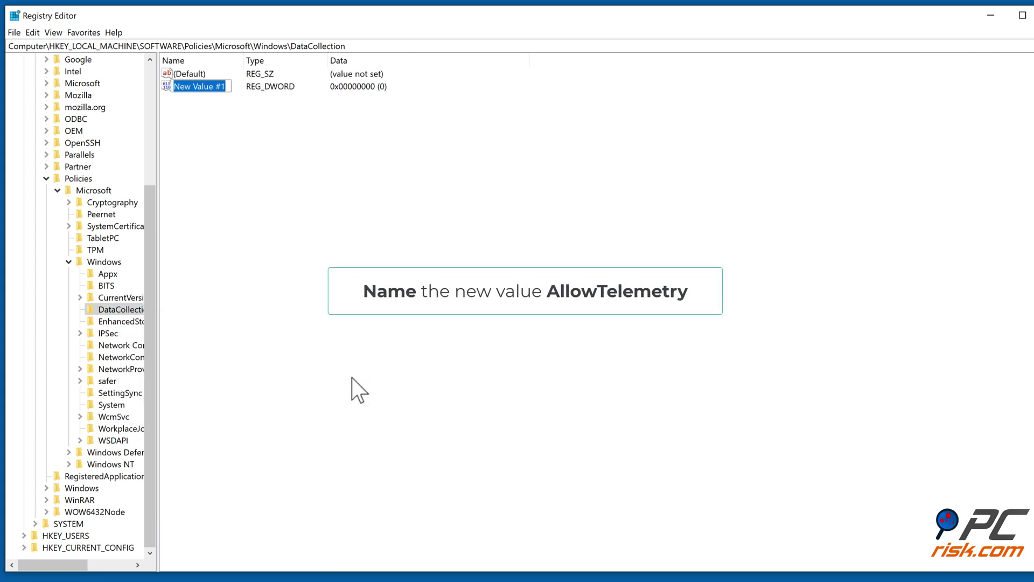
text(AllowT)
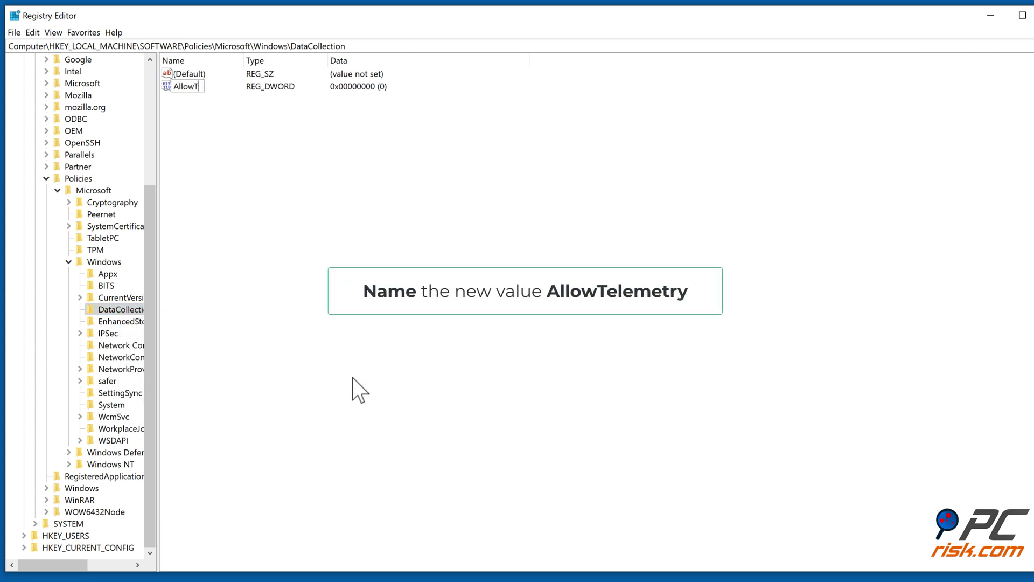
text(elemetry)
key(Return)
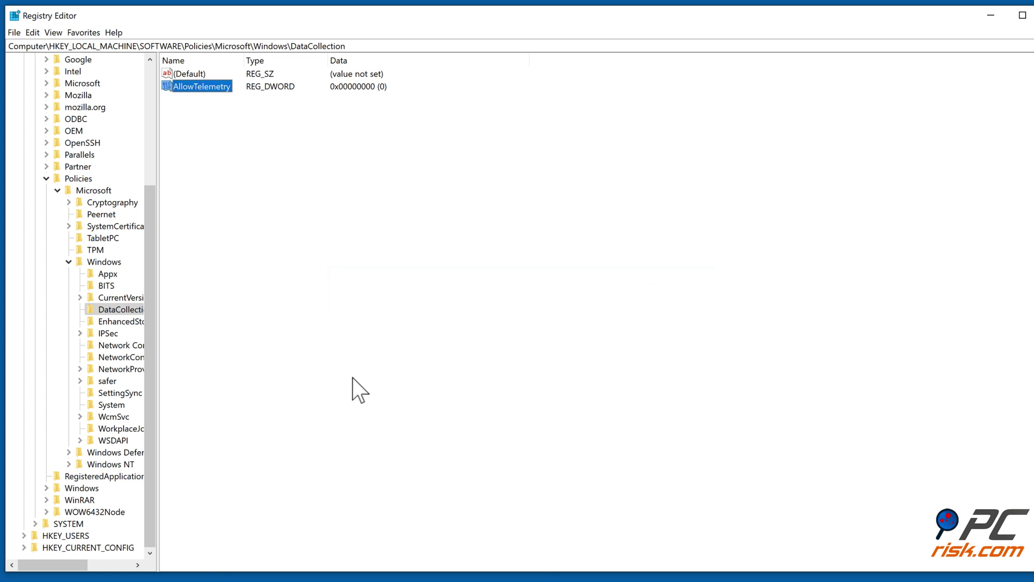
right_click(210, 89)
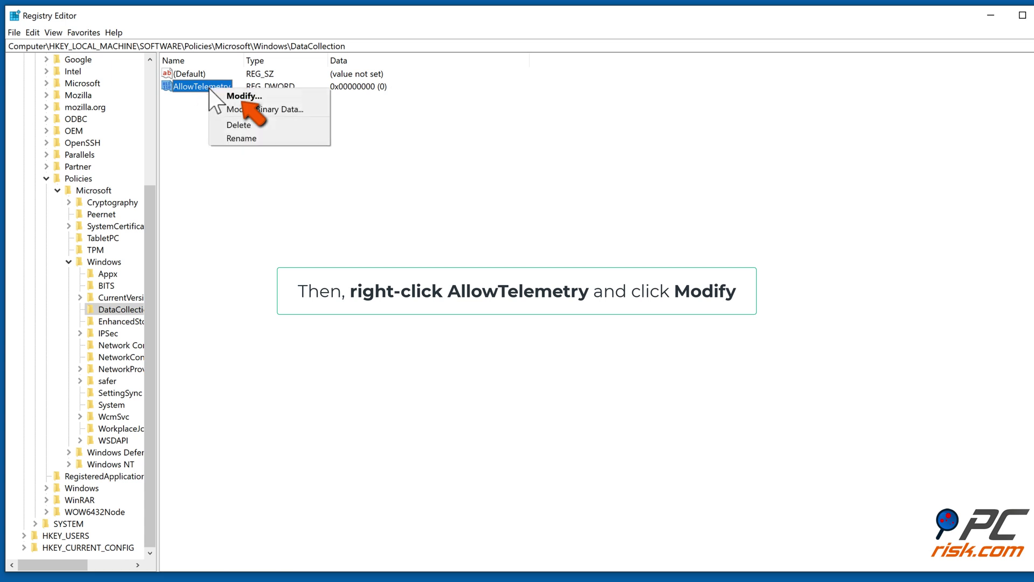
click(266, 96)
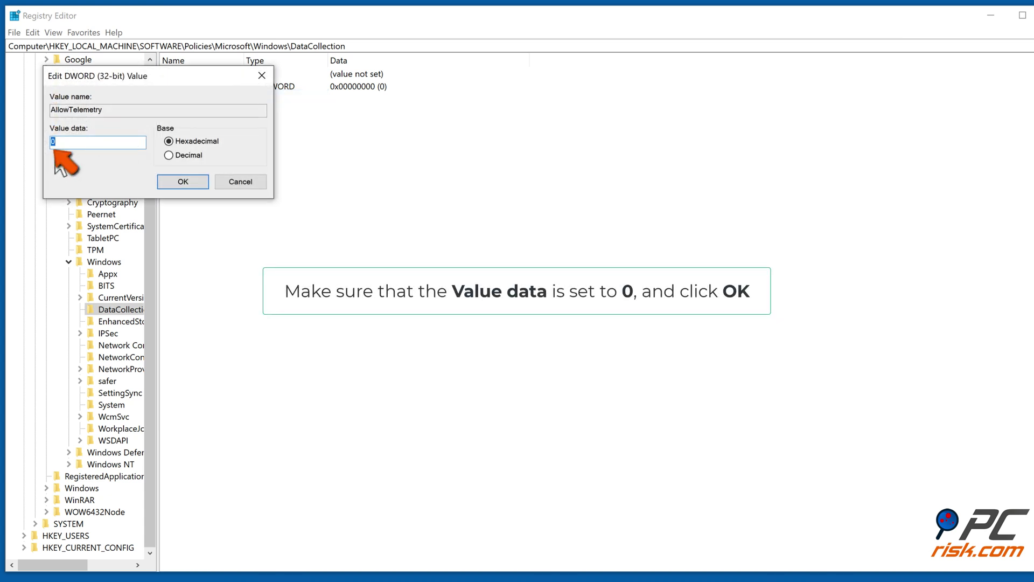
click(181, 186)
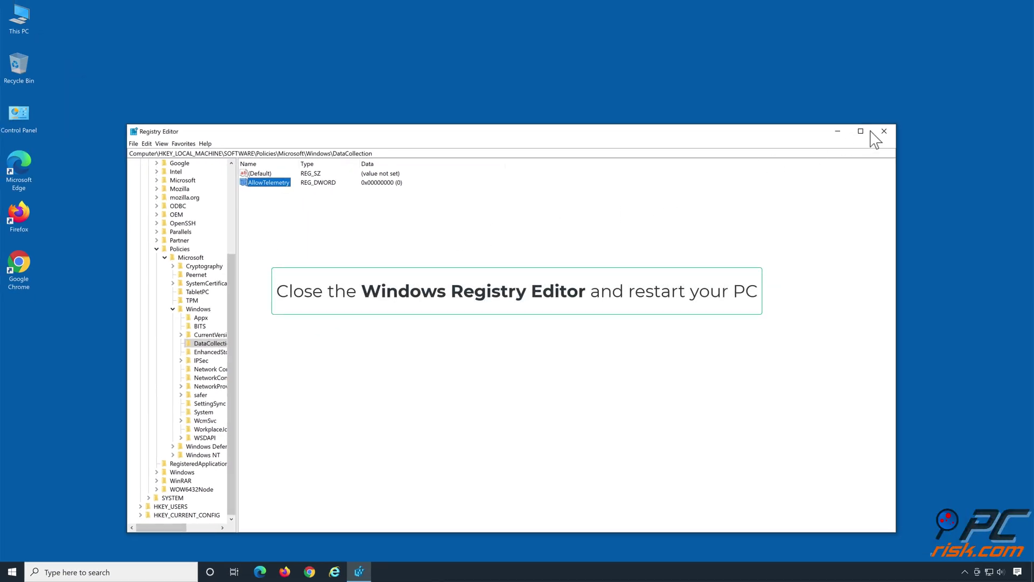
Close Registry Editor and restart Windows from the Start menu's power options.
click(883, 132)
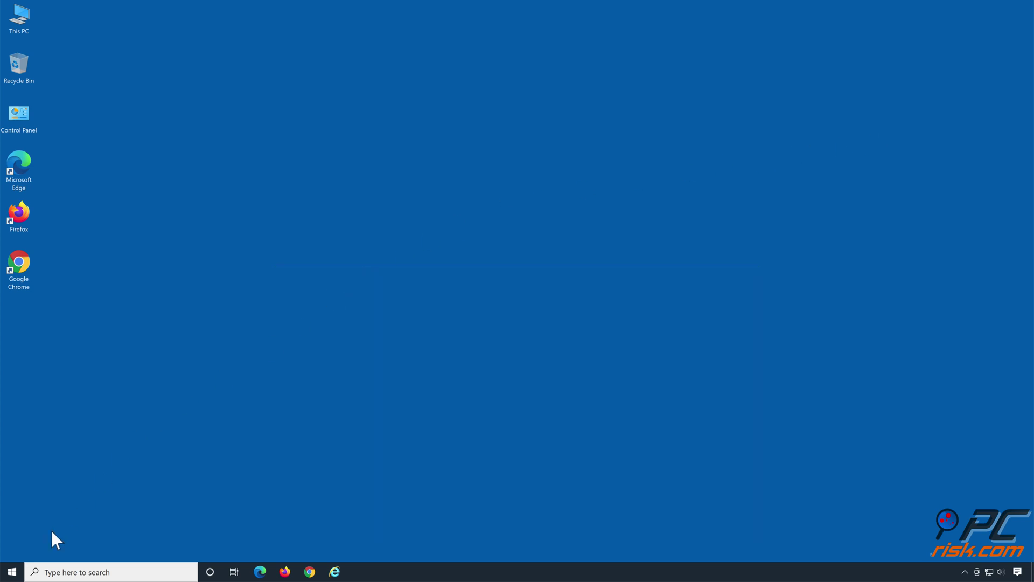
click(19, 569)
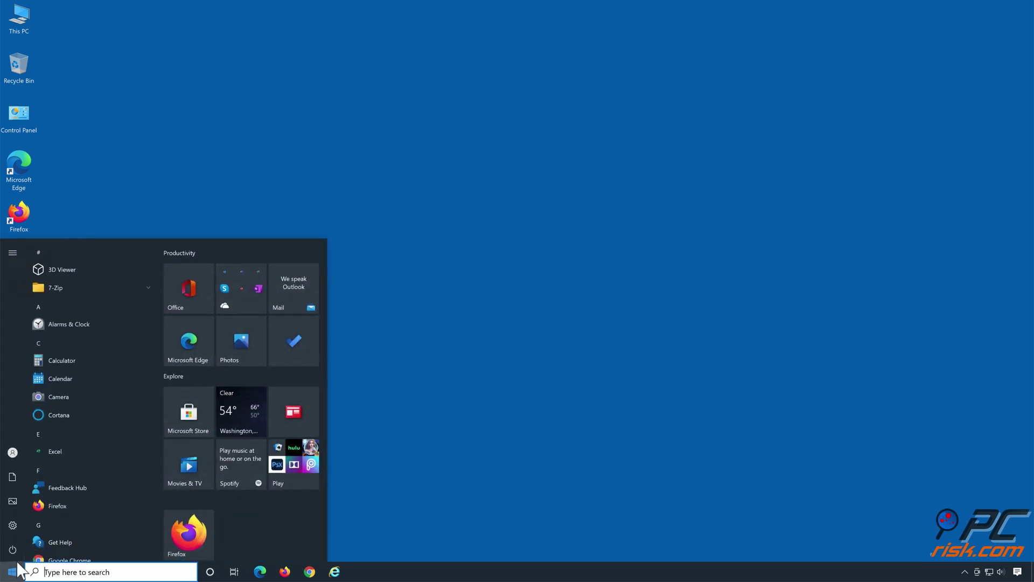
click(13, 549)
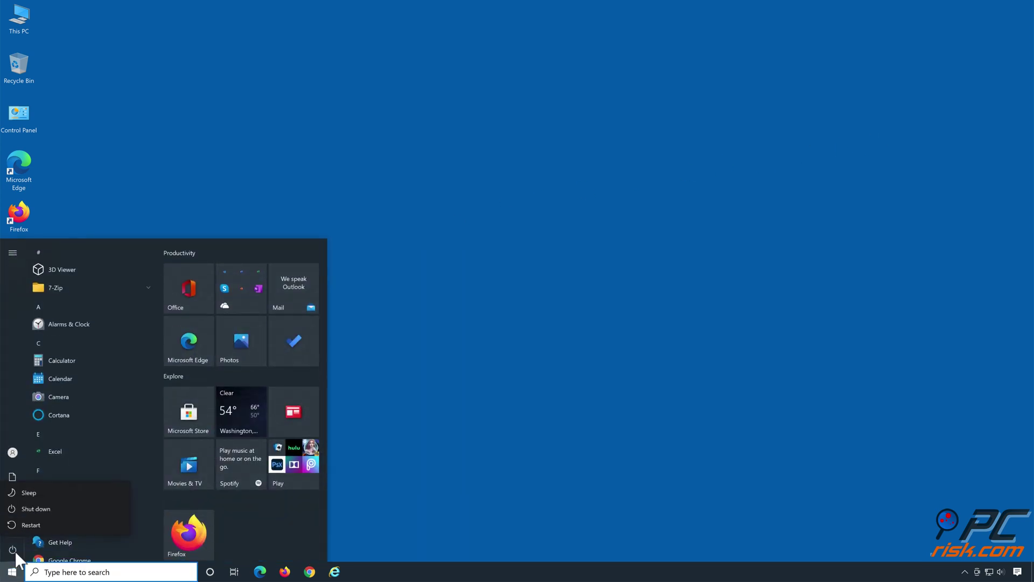
click(41, 528)
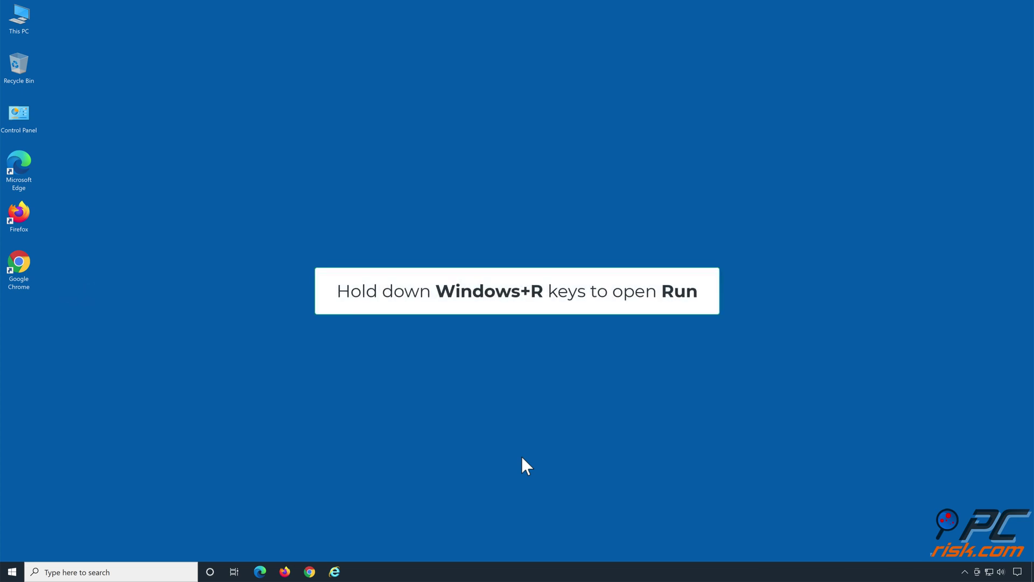
Run services.msc from the Run dialog to open the Services console.
key(super+r)
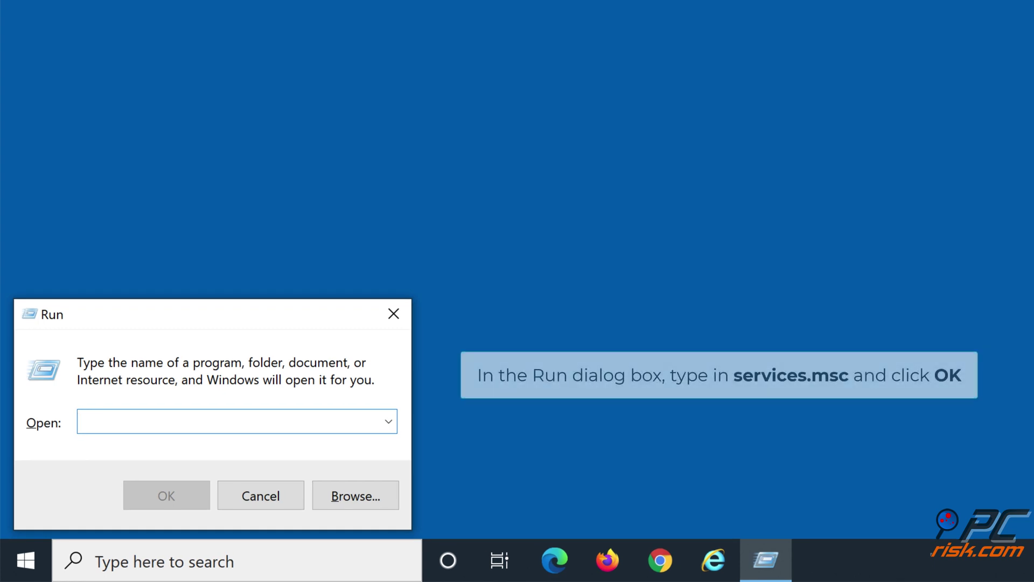
text(ser)
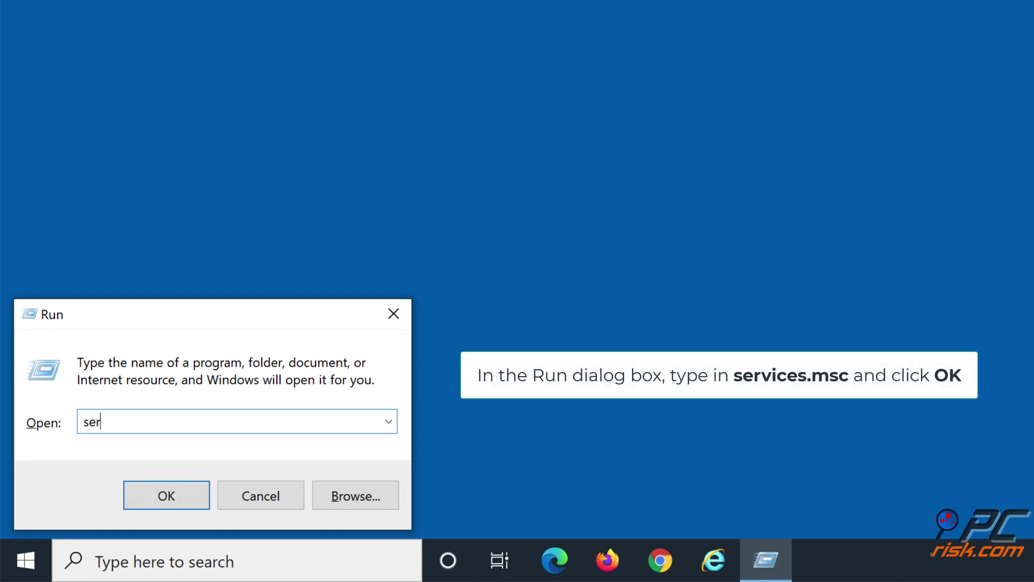
text(vices.m)
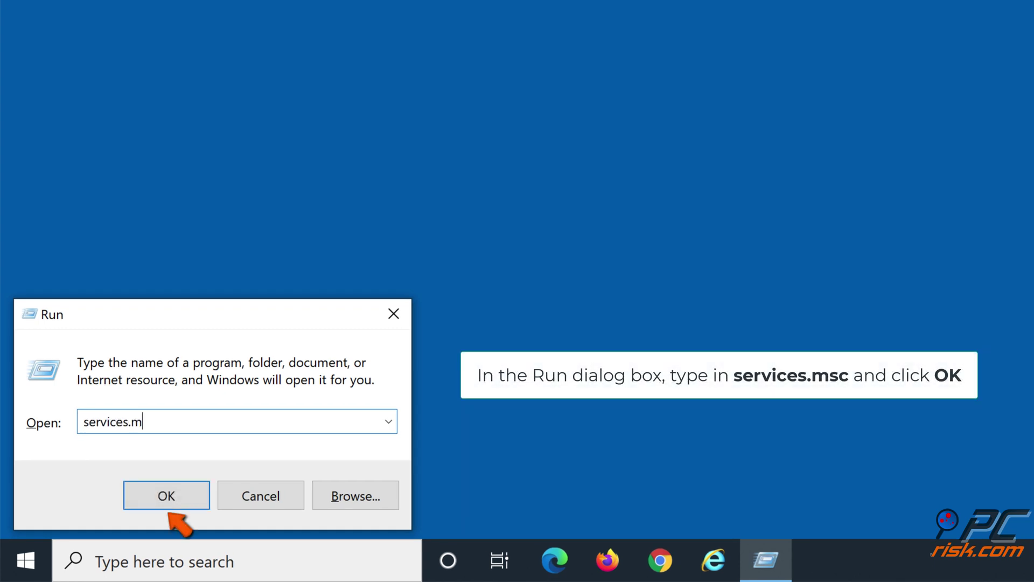
text(sc)
click(168, 507)
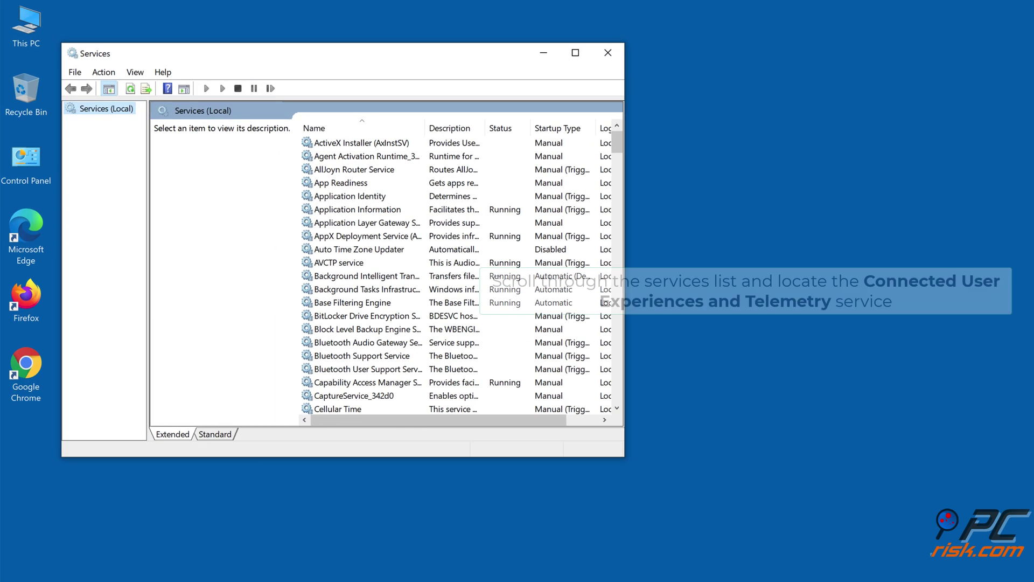
Select Connected User Experiences and Telemetry in the services list and show its context menu.
scroll(421, 347, down, 2)
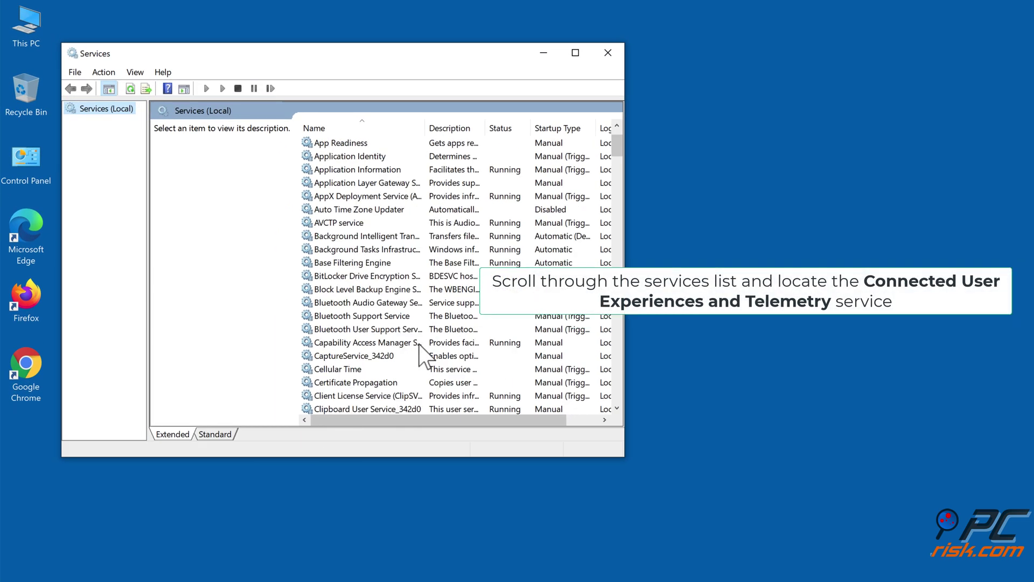
scroll(420, 345, down, 2)
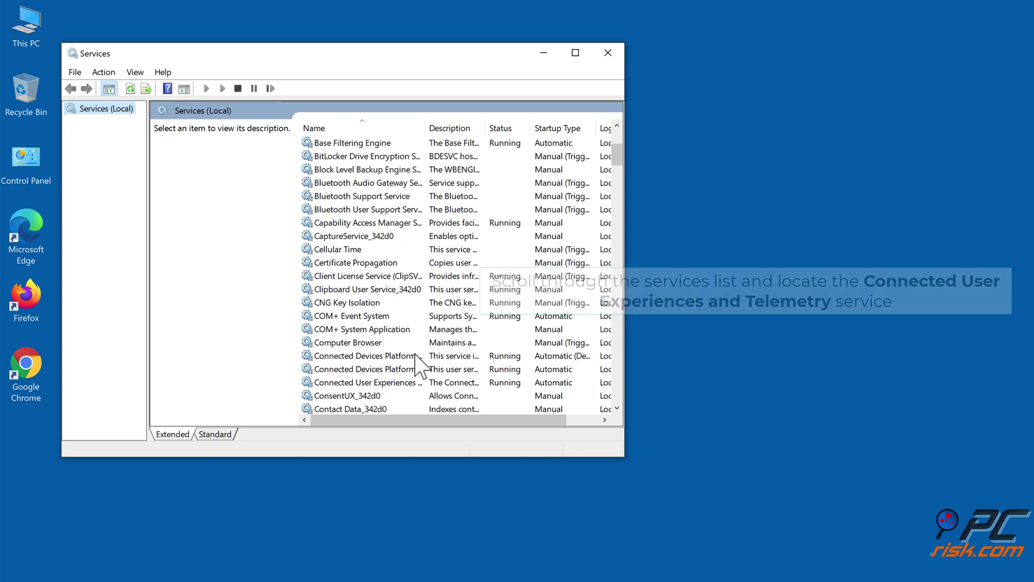
click(404, 383)
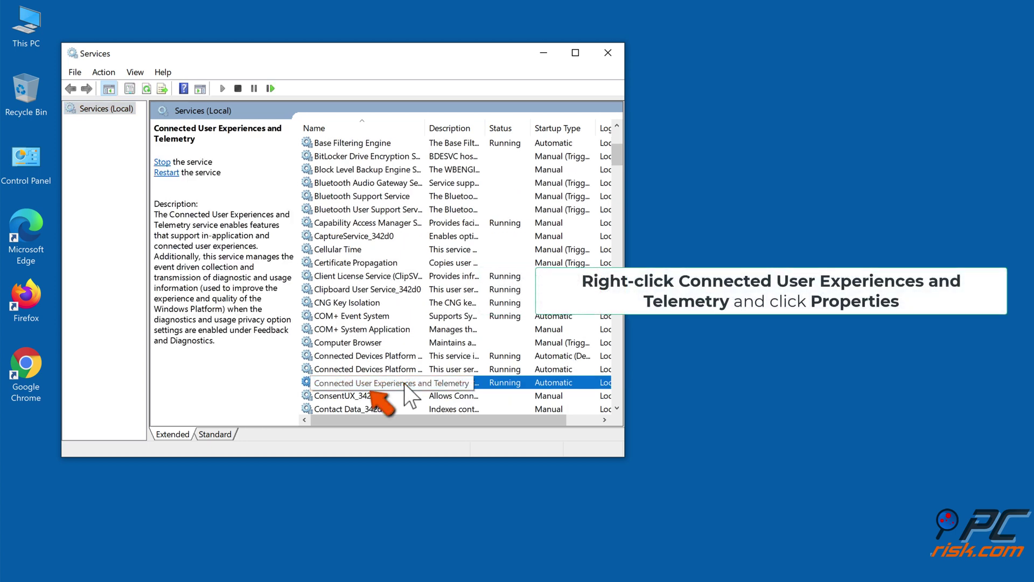
right_click(377, 386)
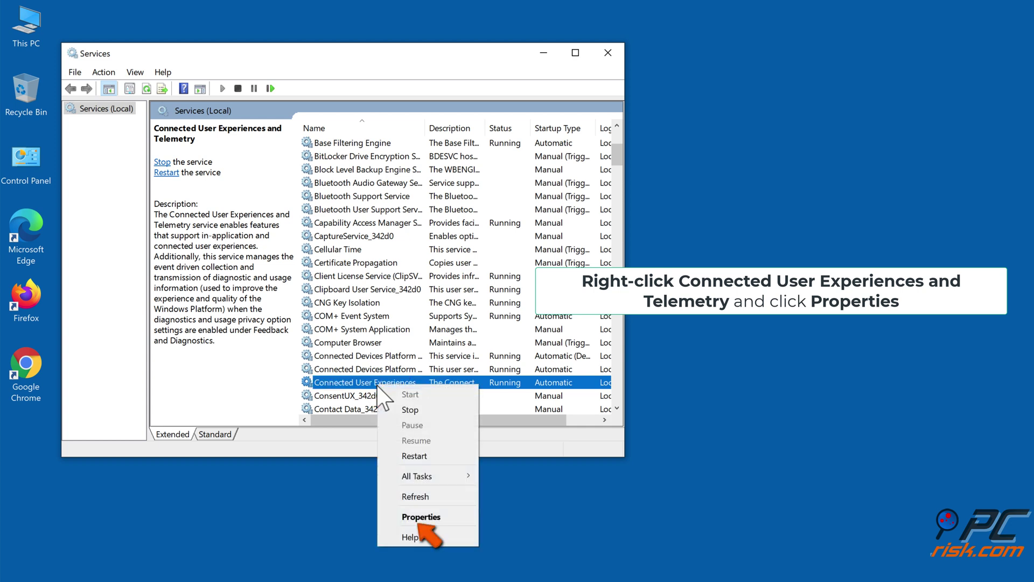
In the telemetry service's properties, stop it, set startup type to Disabled, and apply.
click(452, 519)
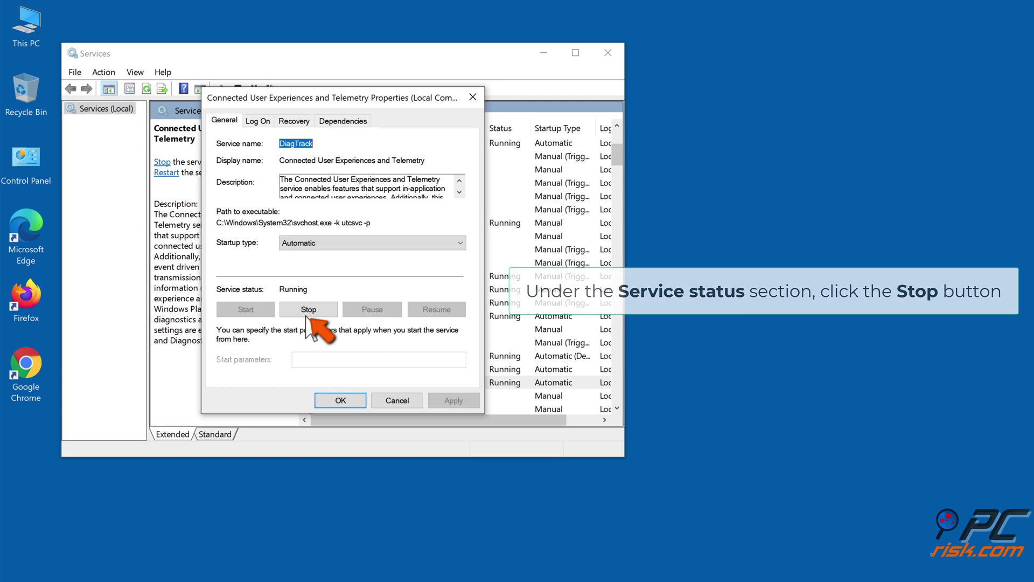
click(304, 314)
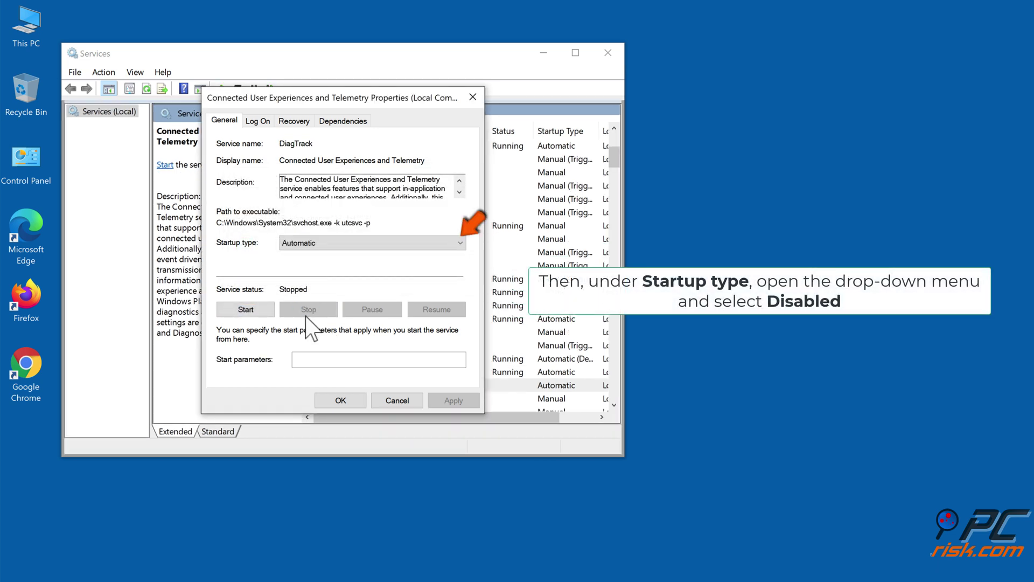
click(459, 245)
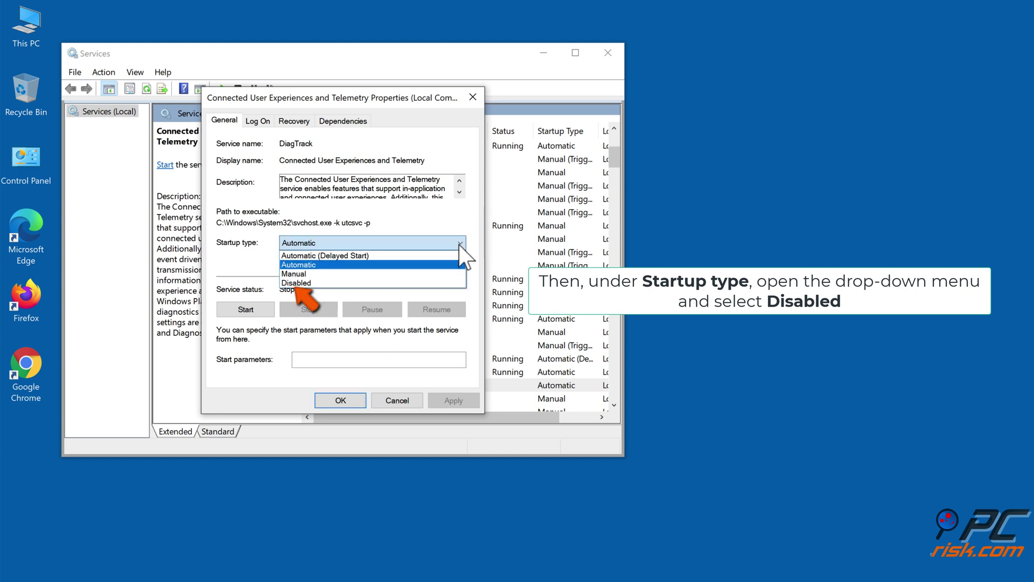
click(317, 283)
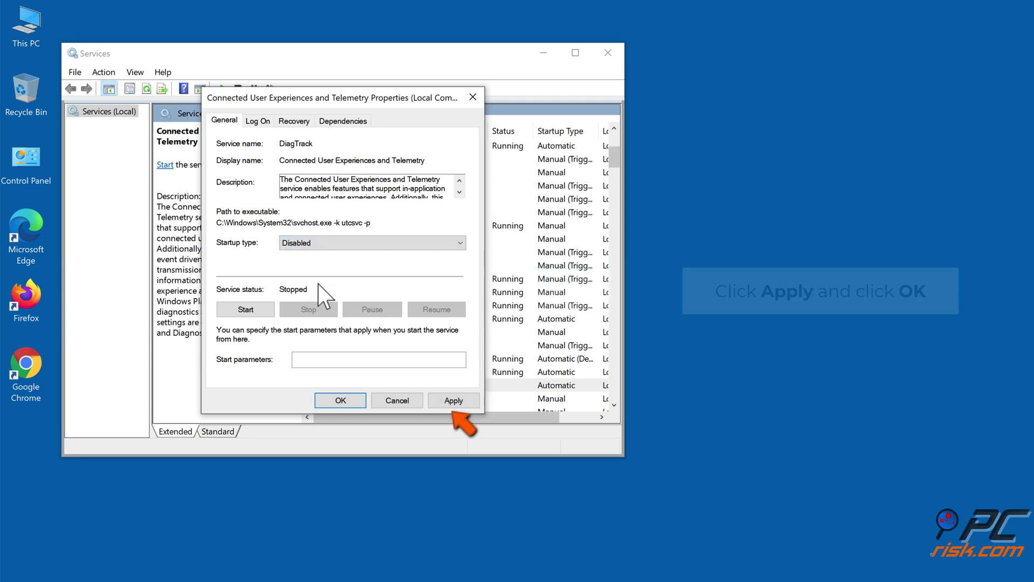
click(454, 401)
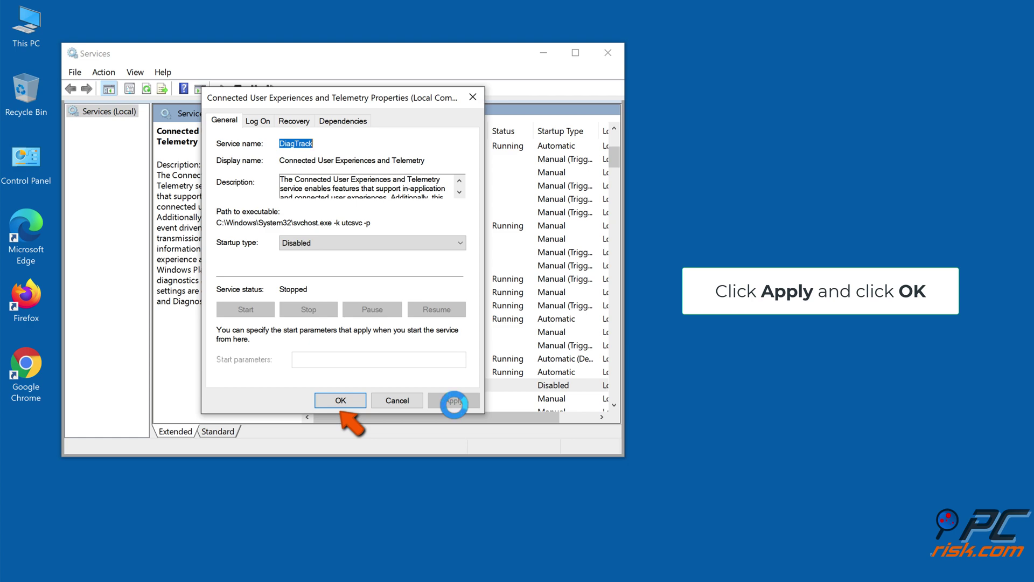
click(342, 401)
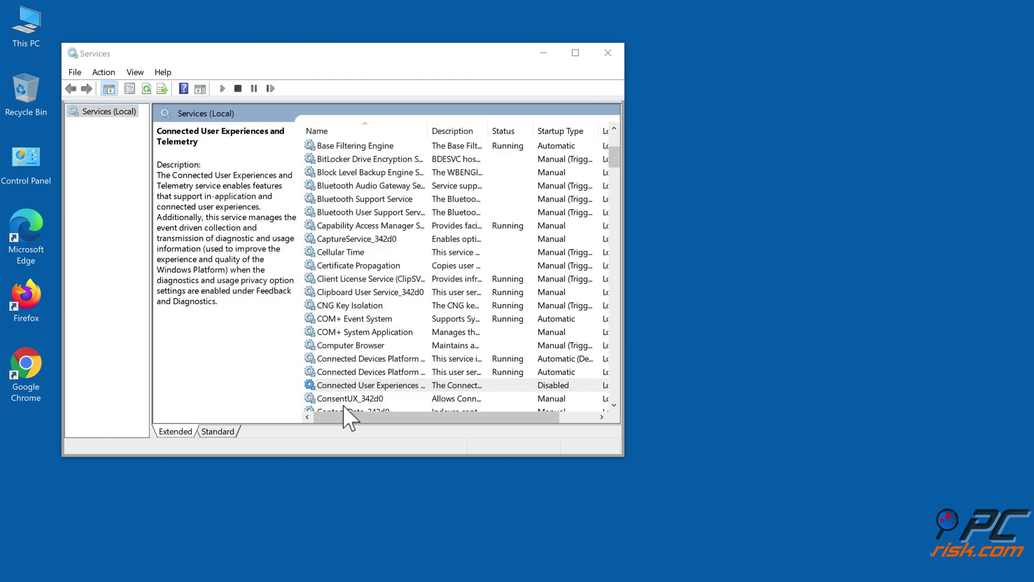